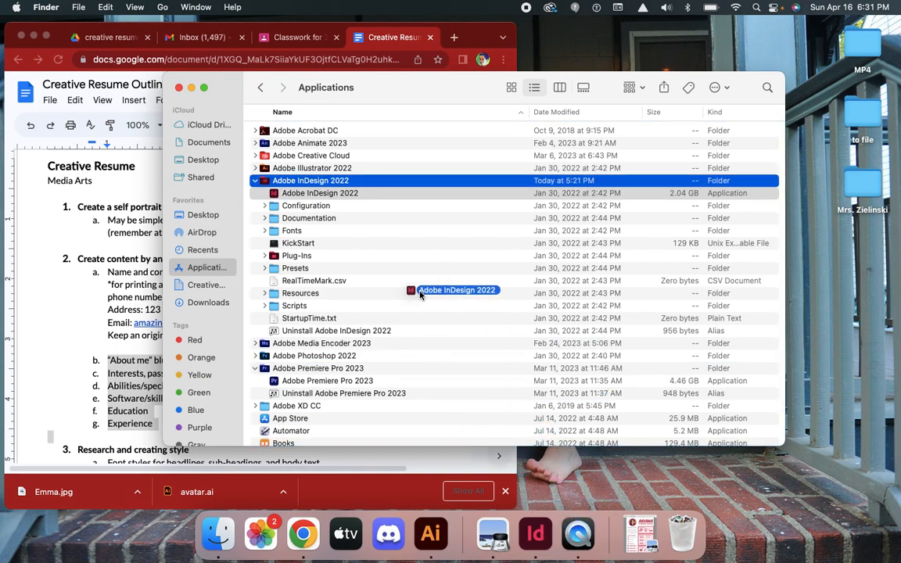
Switch to InDesign and create a portrait 8.5 x 11 in document with one page and facing pages off.
left_click(178, 87)
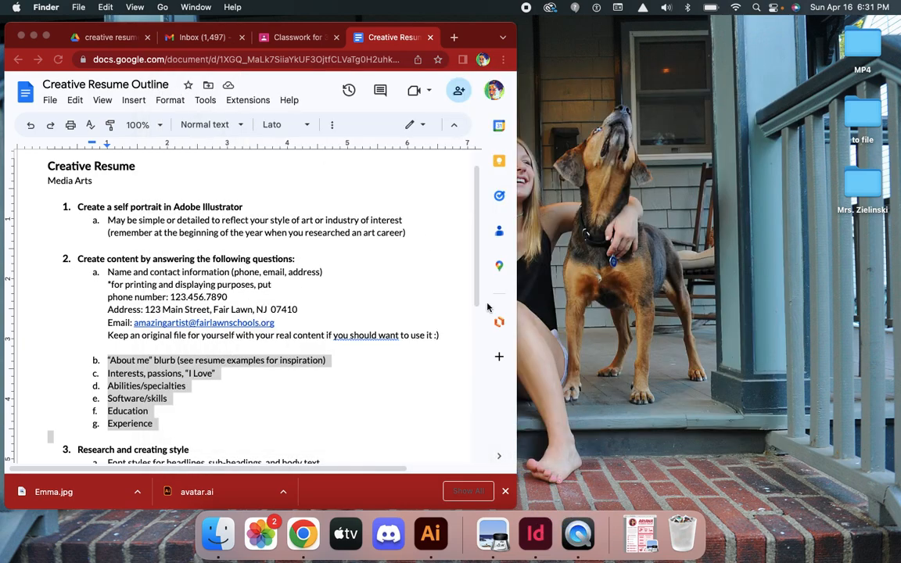
left_click(535, 535)
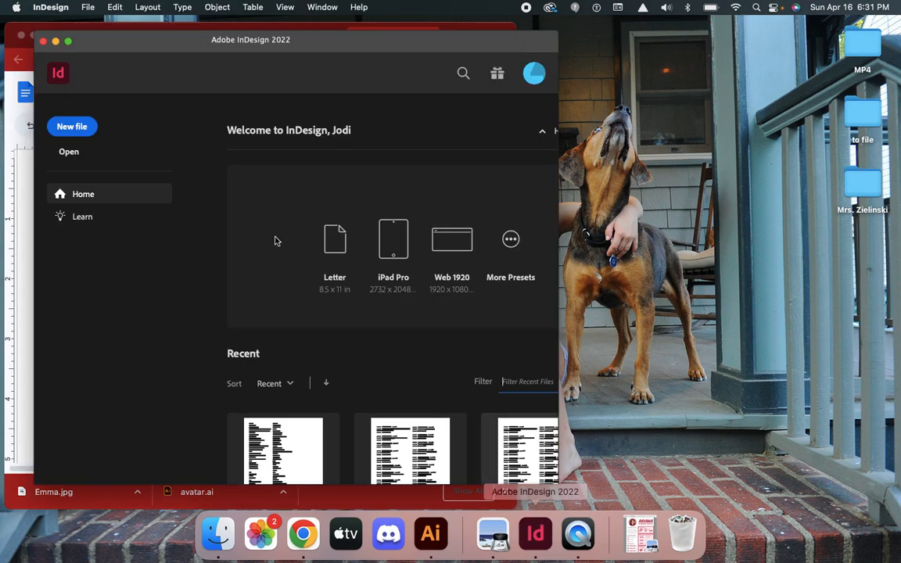
left_click(71, 128)
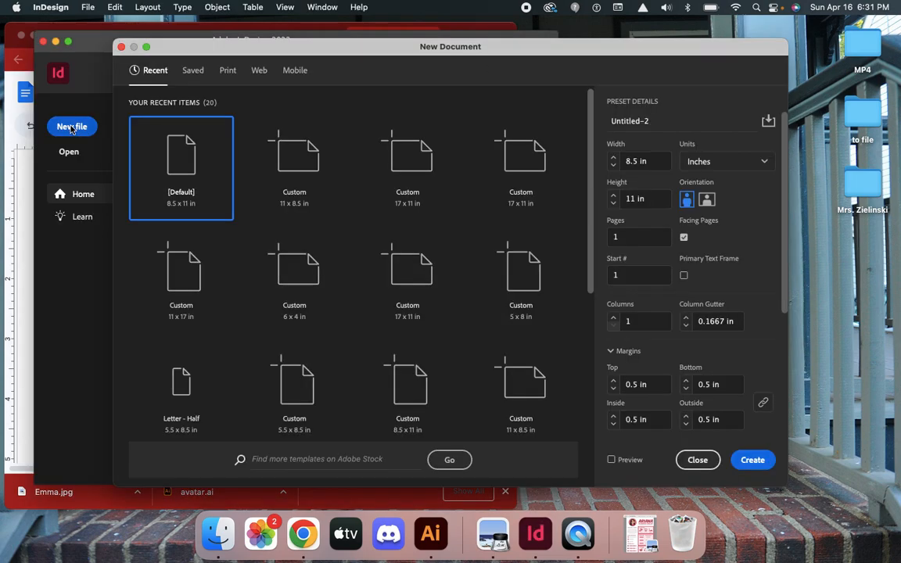
left_click(209, 160)
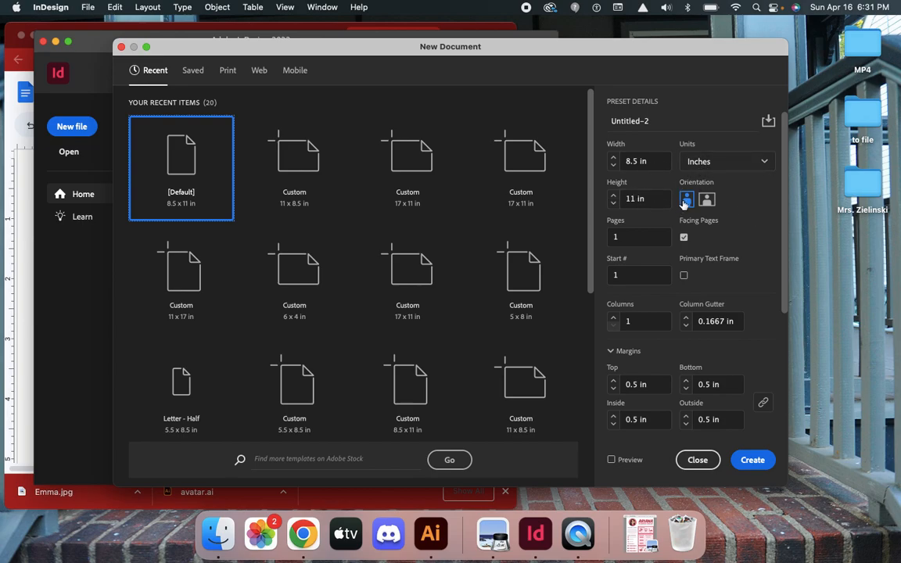
left_click(683, 239)
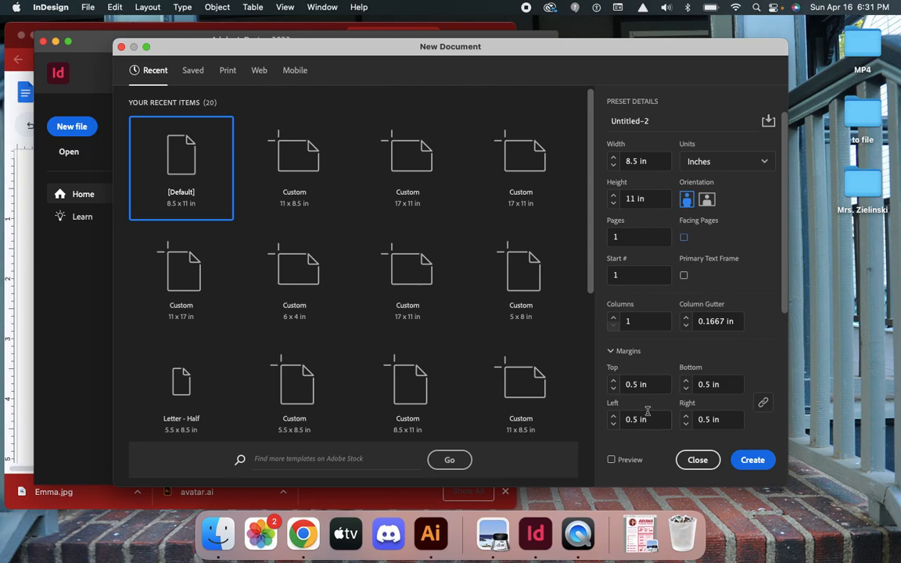
left_click(752, 460)
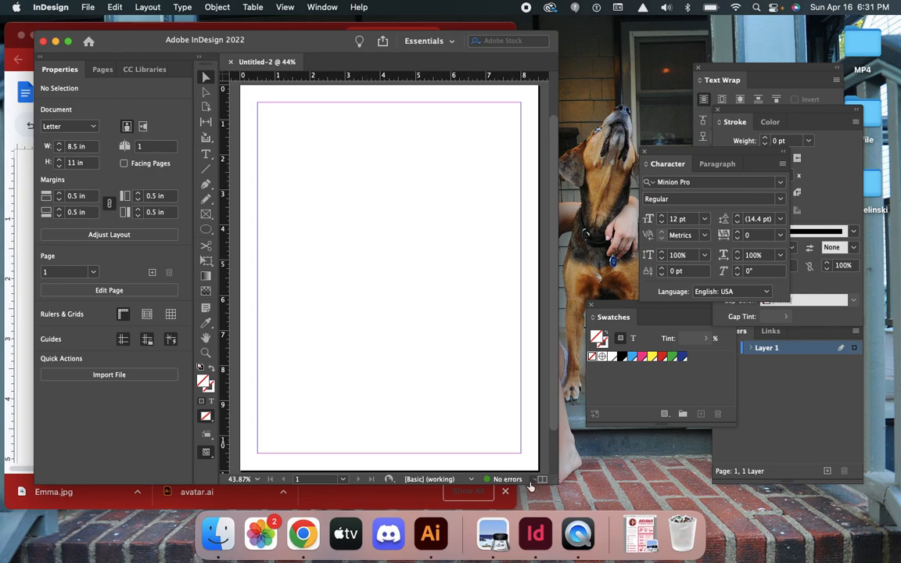
Open the sample resume image for reference, and draw a rectangle frame covering the full 8.5 x 11 in page.
left_click(634, 537)
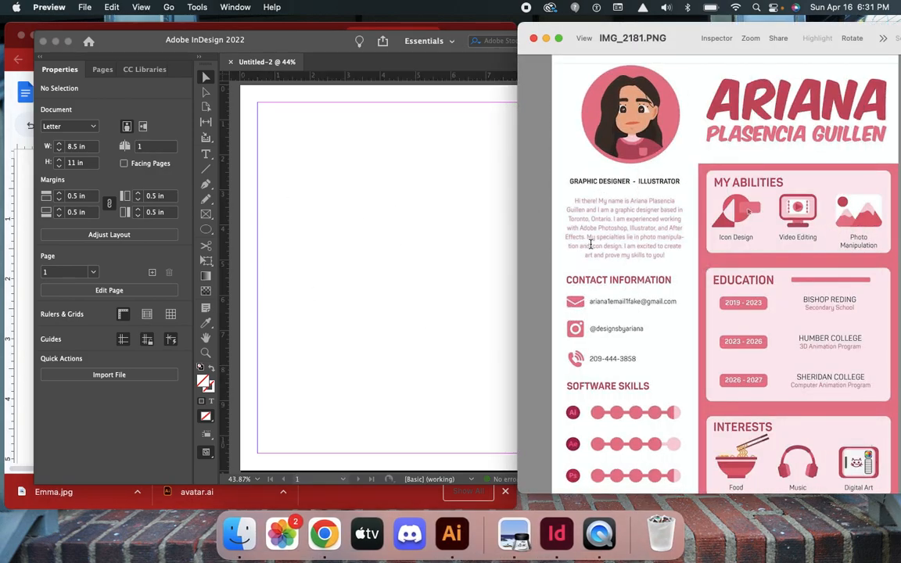
left_click(409, 193)
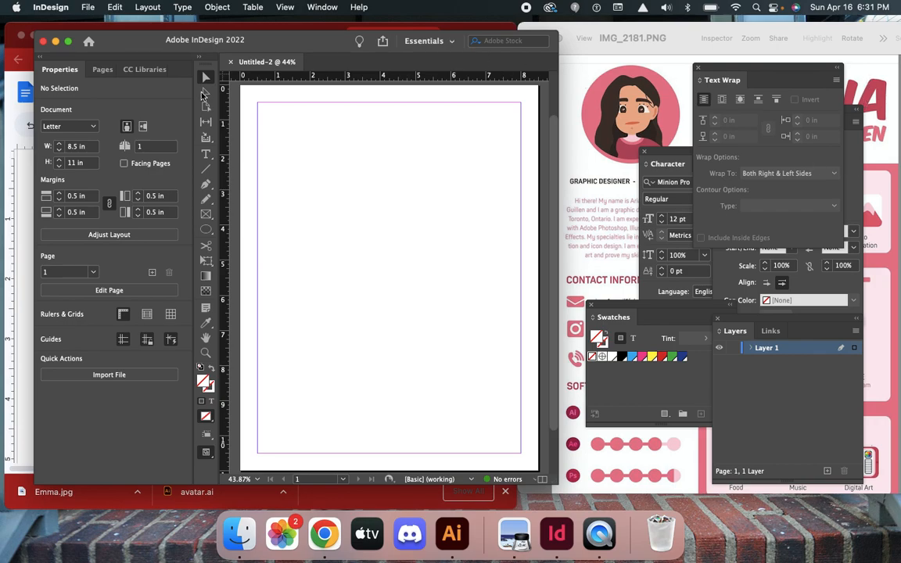
left_click(205, 215)
left_click_drag(241, 86, 538, 472)
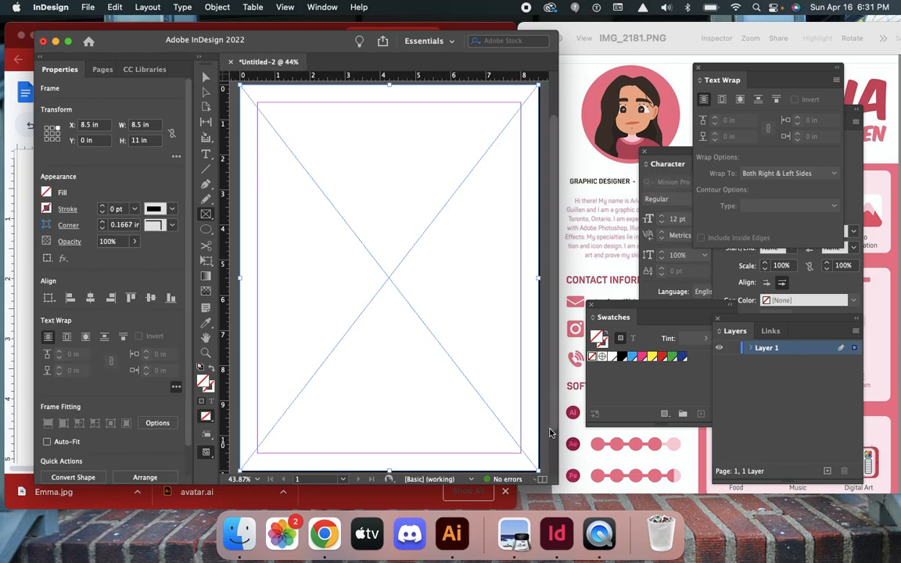
Fill the page-sized frame with the magenta swatch and lighten that swatch to pale pink by lowering its Magenta value.
left_click(643, 357)
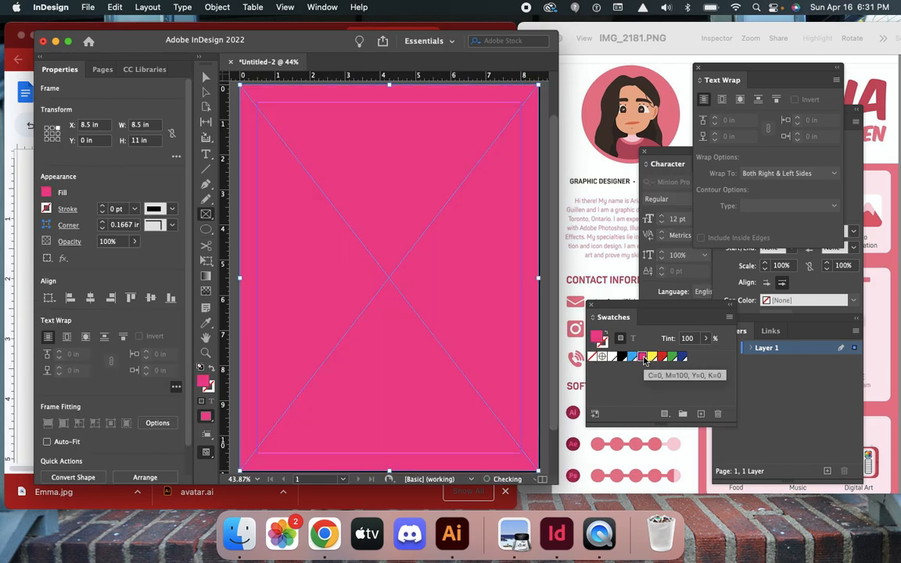
double_click(643, 358)
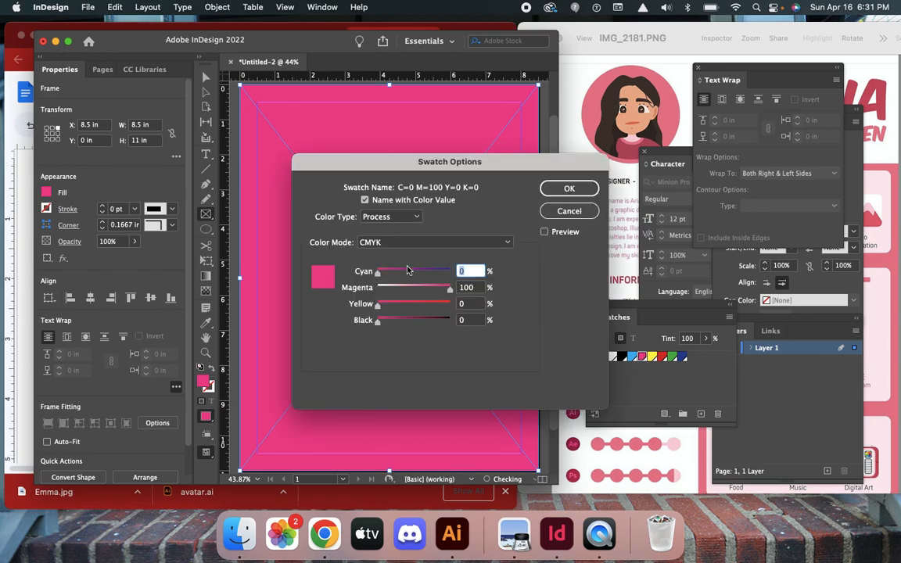
left_click(403, 288)
left_click(583, 188)
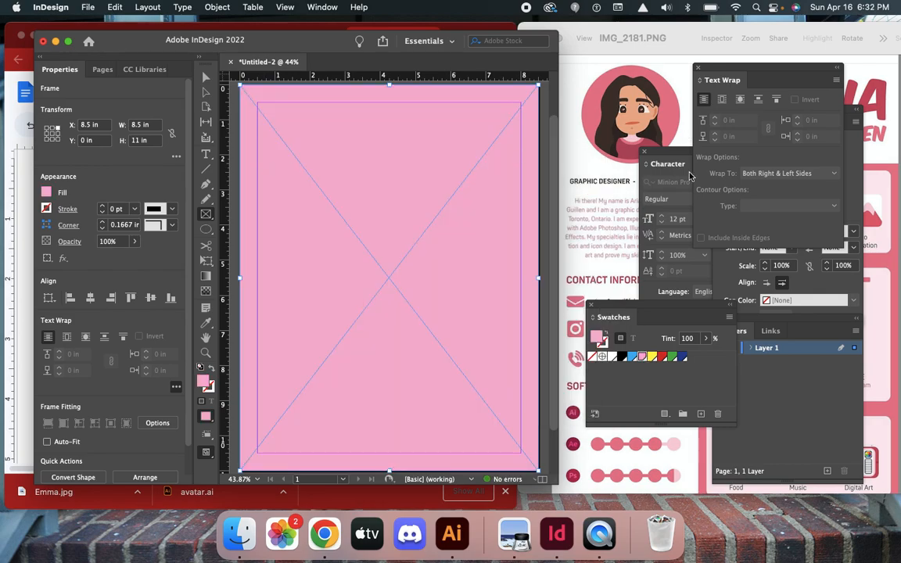
Rename Layer 1 to "pink background" and lock it.
left_click(299, 7)
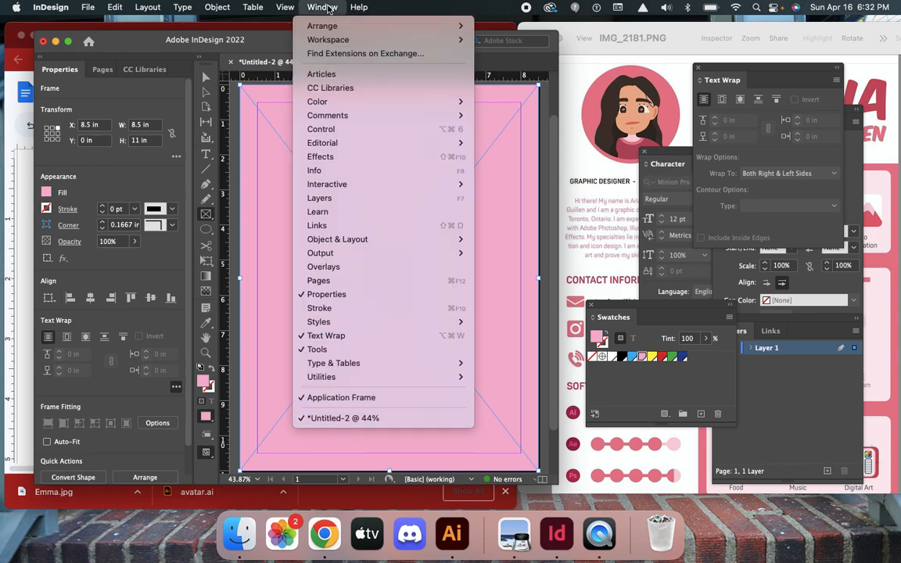
left_click(316, 197)
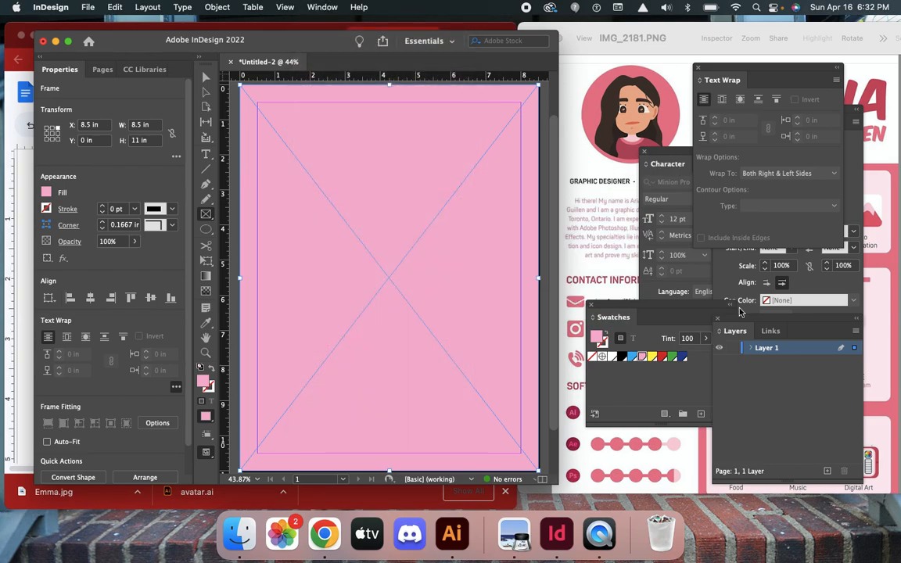
double_click(766, 348)
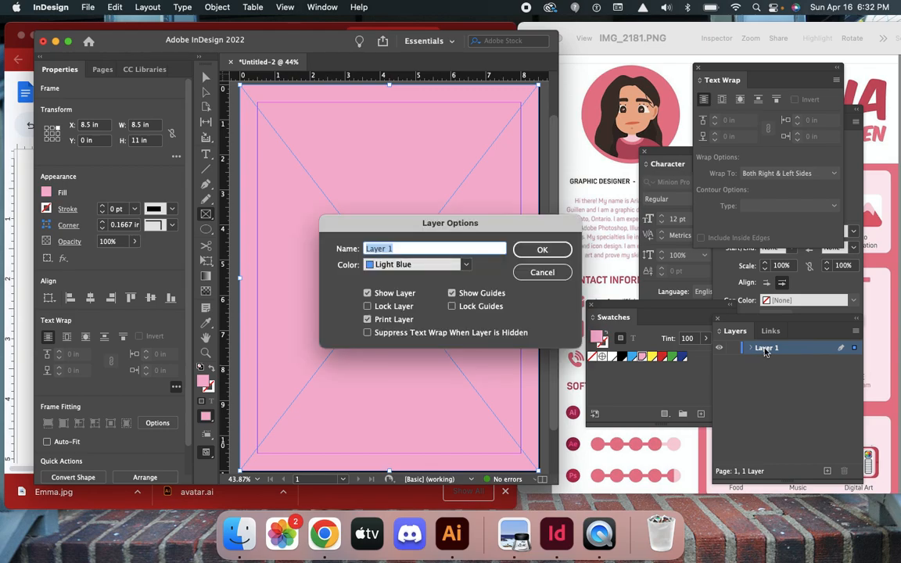
type("pink background")
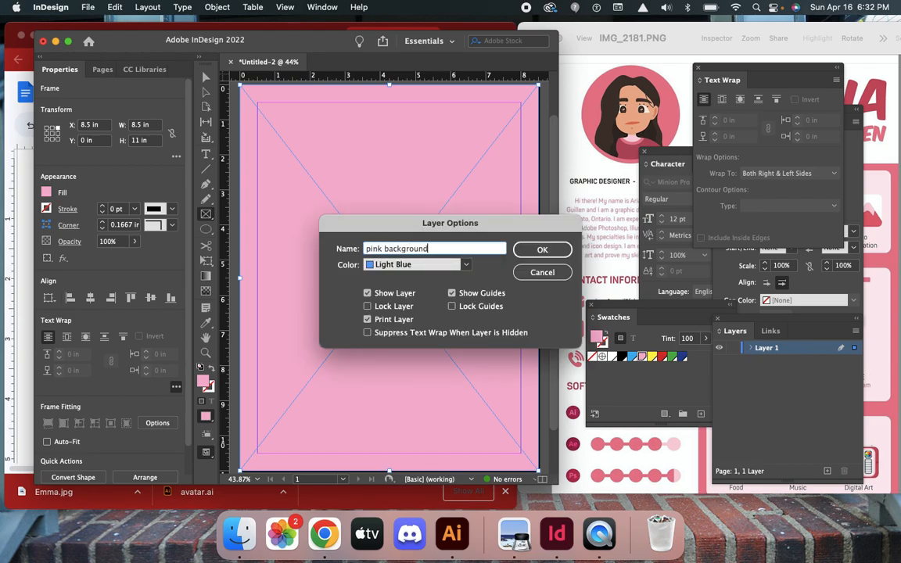
left_click(544, 247)
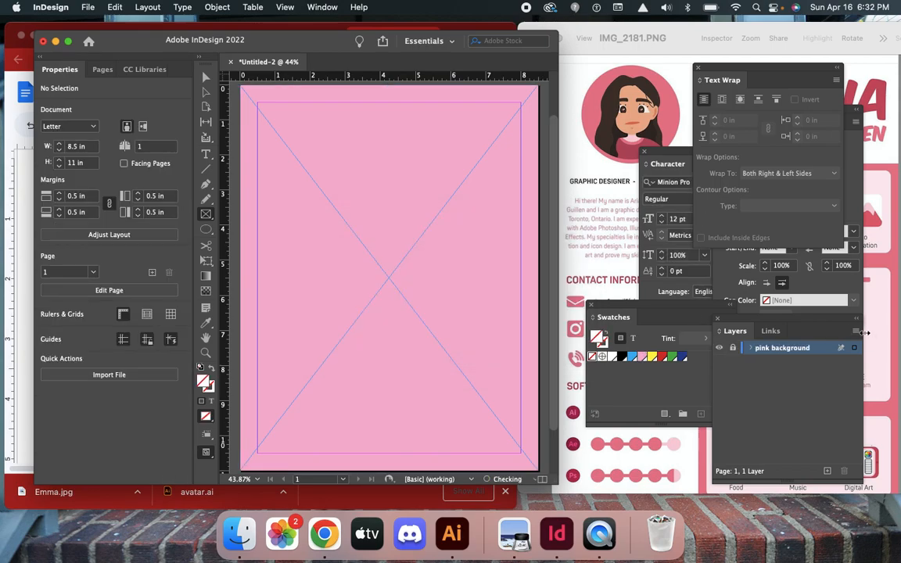
Add a new layer named "portrait" above the background layer.
left_click(855, 331)
left_click(748, 276)
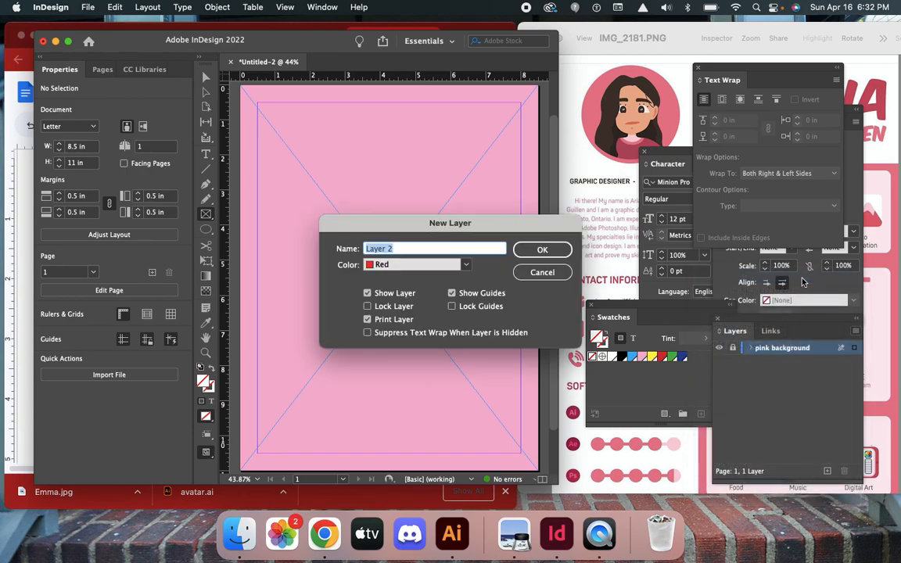
type("portrait")
left_click(547, 250)
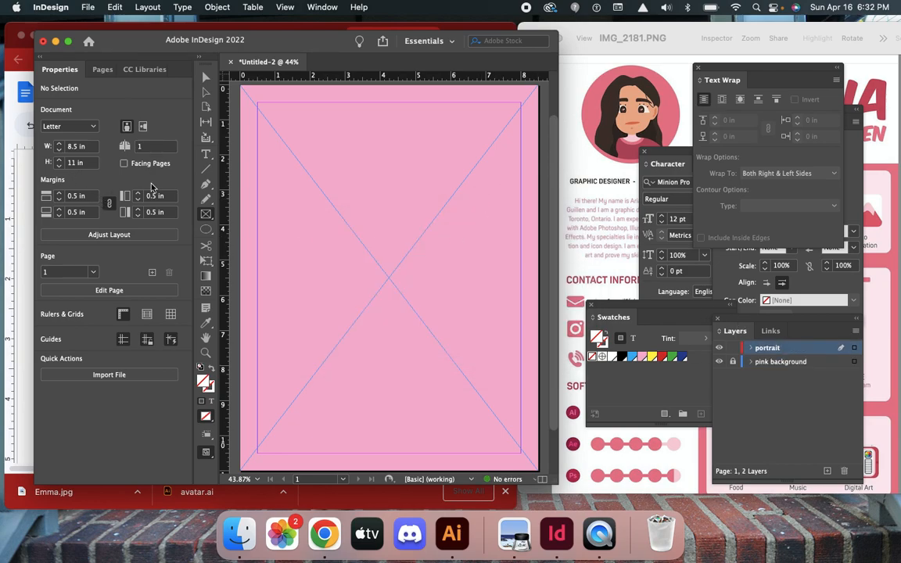
Draw a circular ellipse frame about 2.46 in wide near the page's upper-left corner on the portrait layer.
left_click(206, 215)
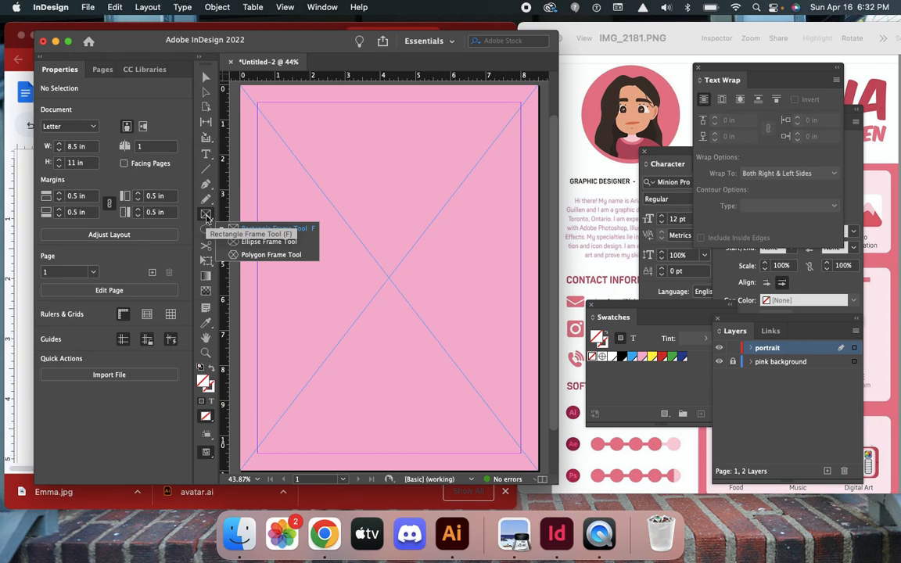
left_click(239, 242)
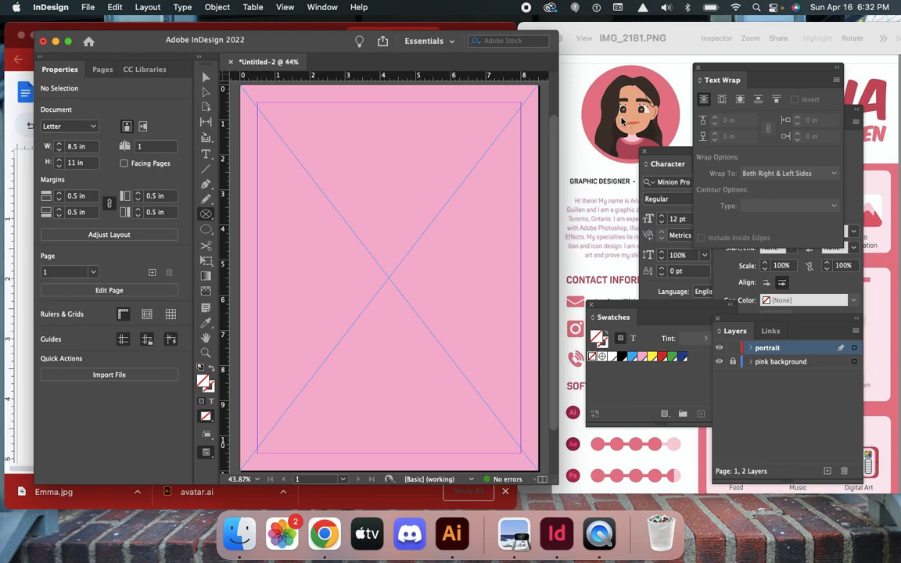
left_click_drag(266, 127, 389, 217)
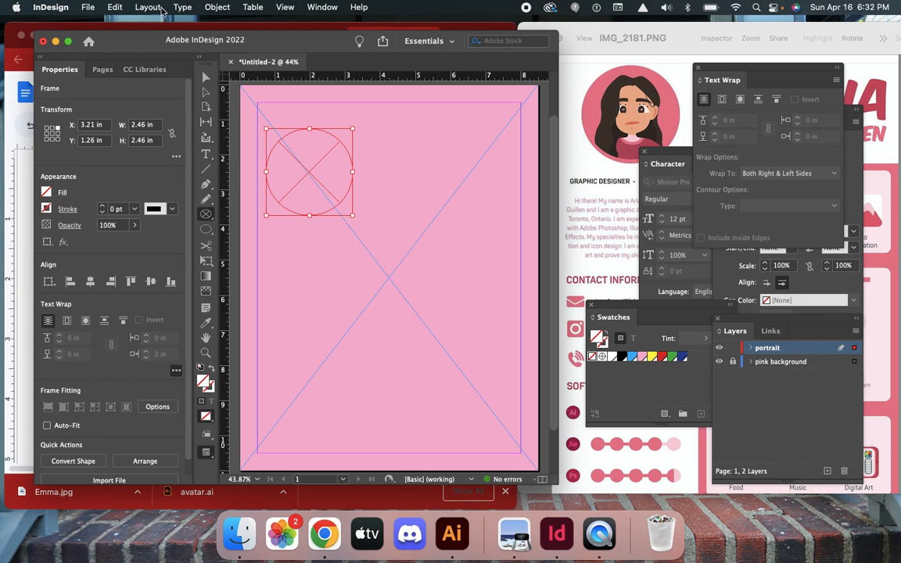
Place avatar.ai from the resume folder inside the desktop's MP4 folder into the circular frame.
left_click(90, 8)
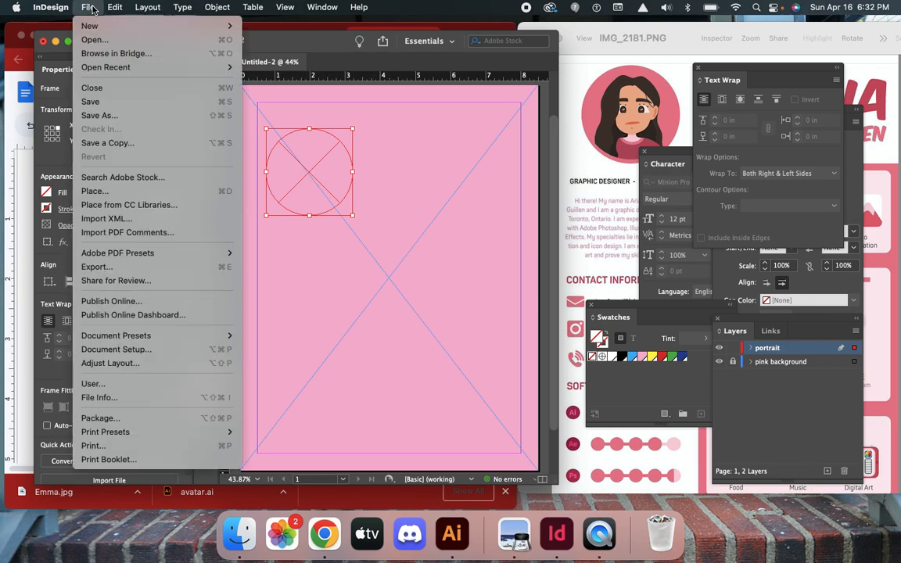
left_click(113, 189)
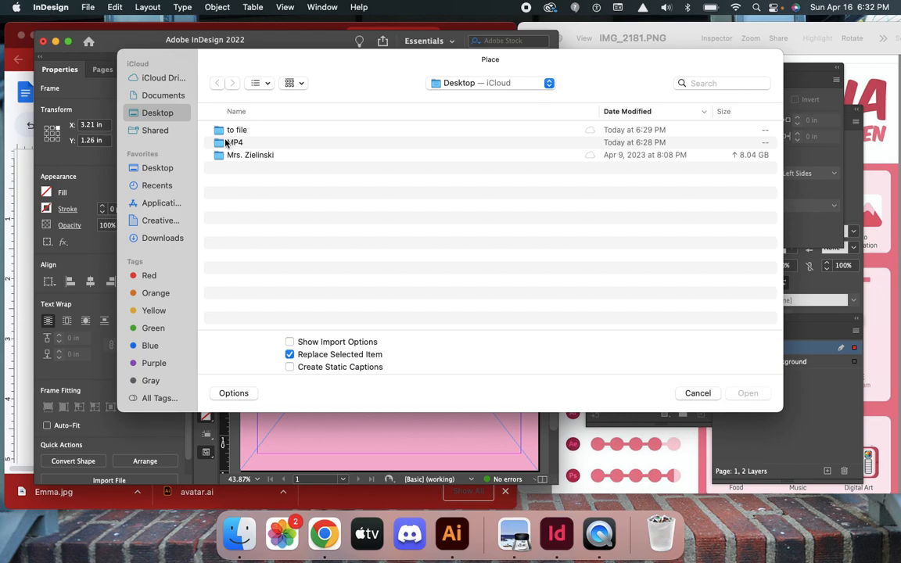
double_click(225, 142)
left_click(220, 132)
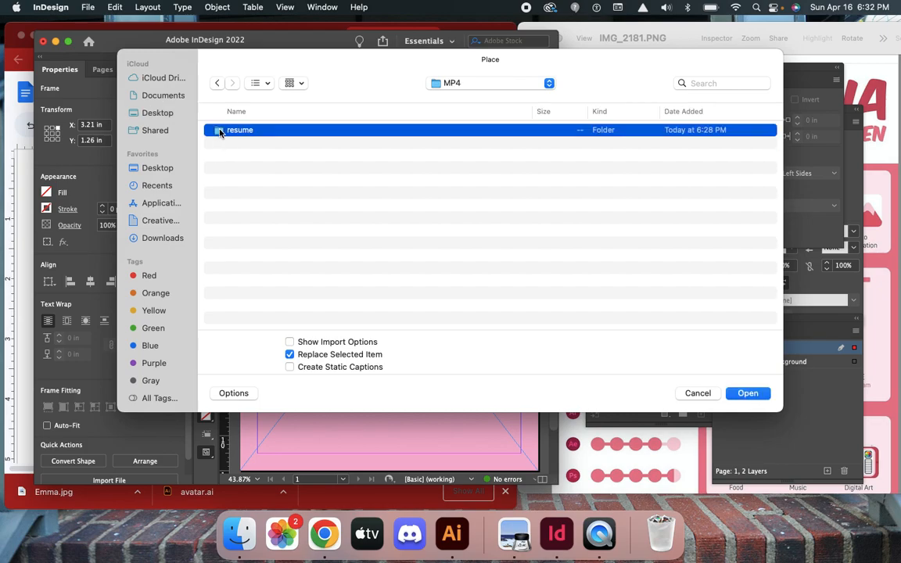
double_click(220, 132)
left_click(243, 133)
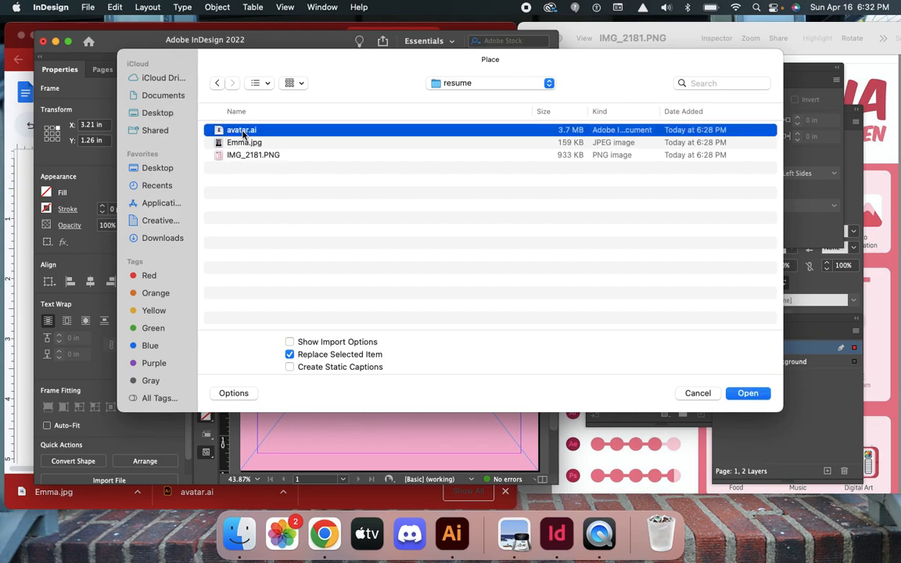
left_click(747, 394)
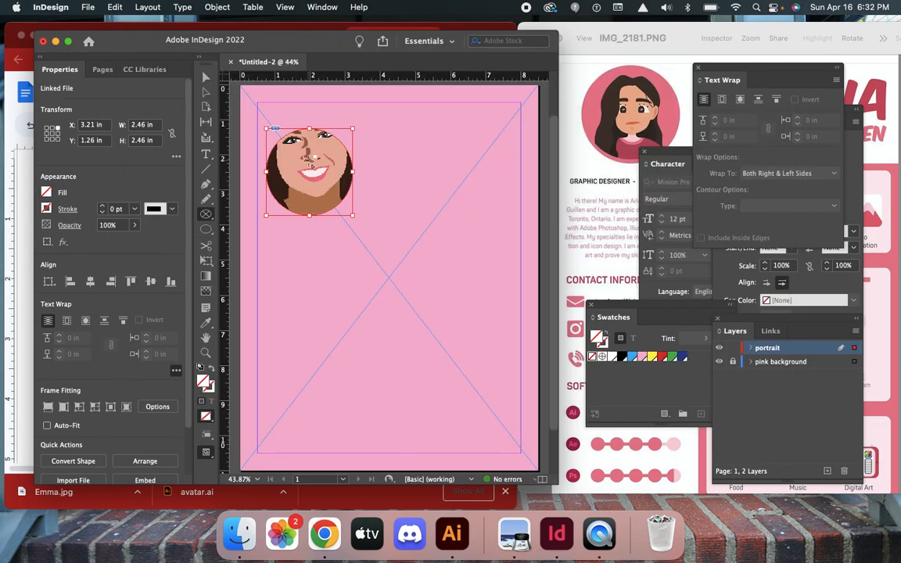
Scale the placed avatar to about 3.24 x 4.28 in and reposition it so the whole face fits inside the circle.
left_click(205, 91)
left_click(301, 145)
left_click_drag(329, 159, 346, 219)
left_click_drag(306, 172, 324, 188)
left_click_drag(404, 330, 352, 258)
left_click_drag(306, 180, 344, 205)
left_click_drag(387, 284, 362, 256)
left_click_drag(342, 221, 321, 203)
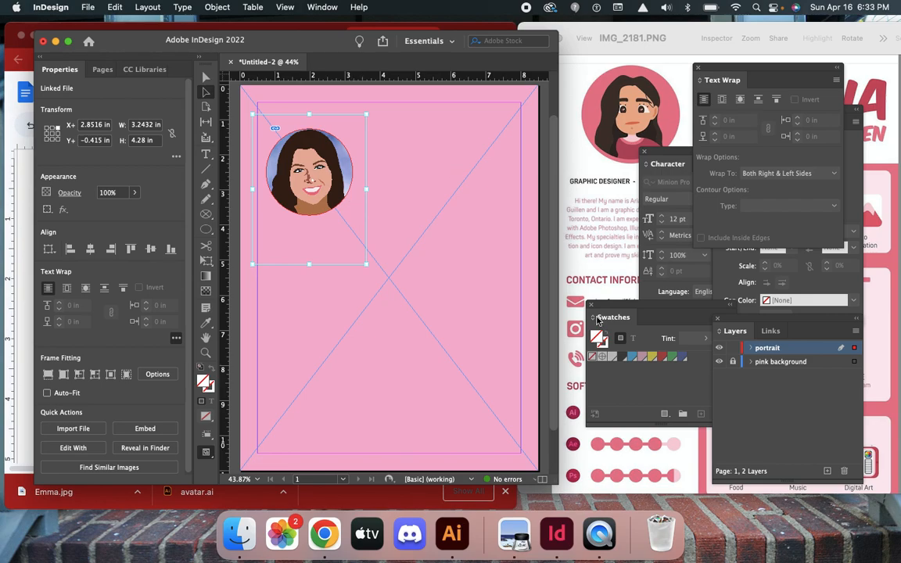
Minimize the reference image and open the desktop's MP4 folder, expanding its resume subfolder.
left_click(521, 33)
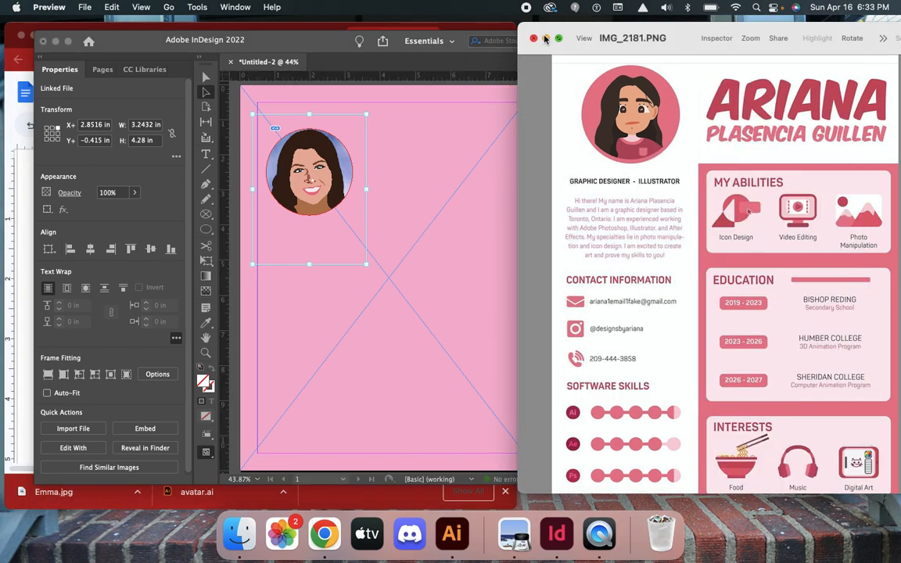
left_click(545, 41)
left_click(864, 182)
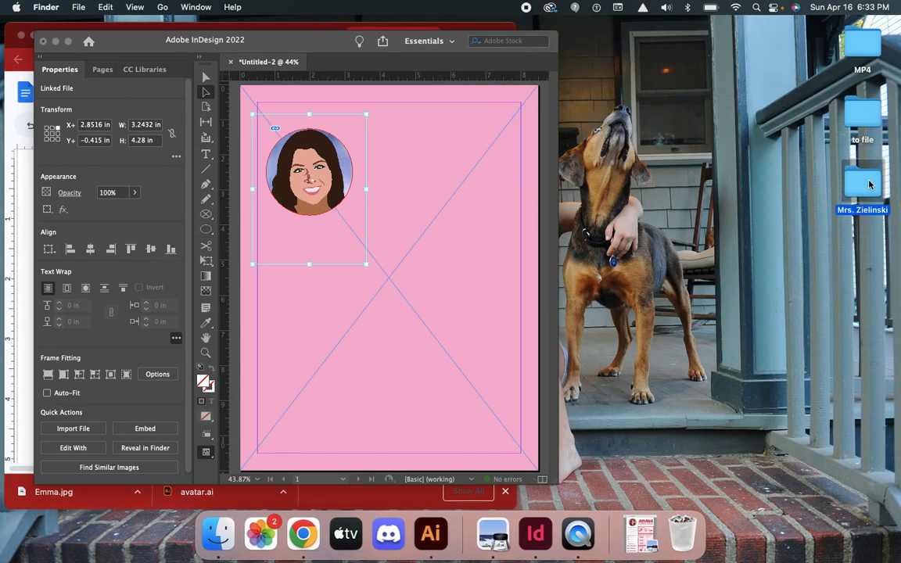
double_click(855, 54)
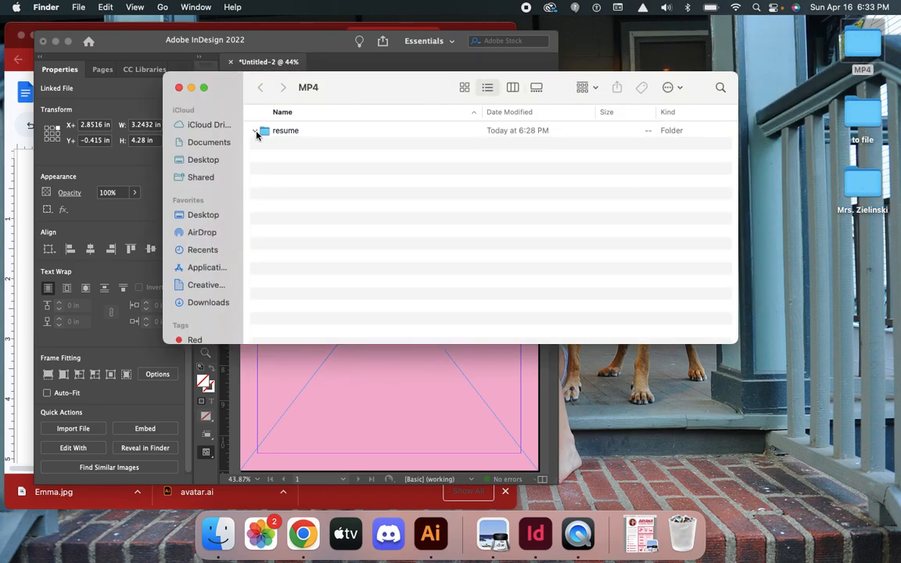
left_click(255, 130)
Move avatar.ai out of the resume subfolder into the MP4 folder and open the file in Illustrator.
left_click(275, 148)
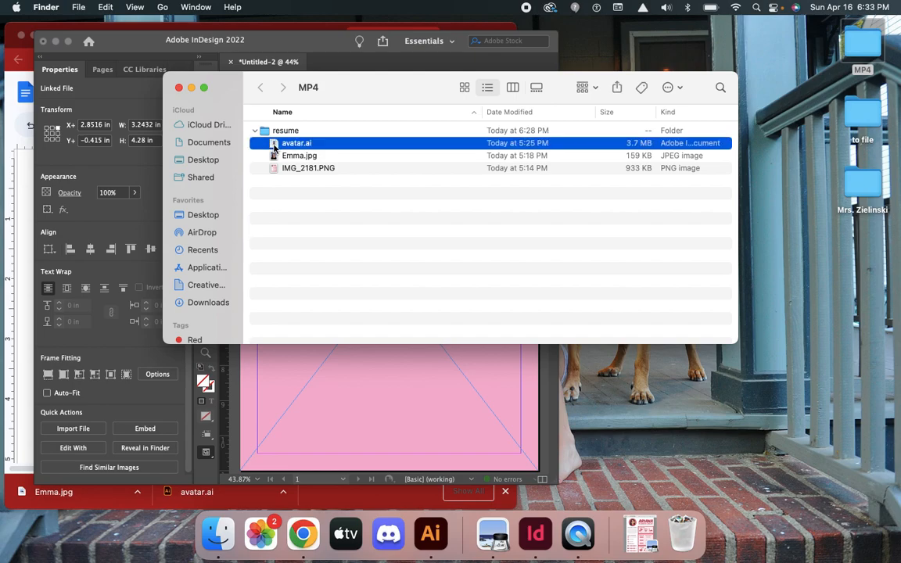
left_click_drag(274, 148, 323, 209)
left_click_drag(267, 133, 430, 537)
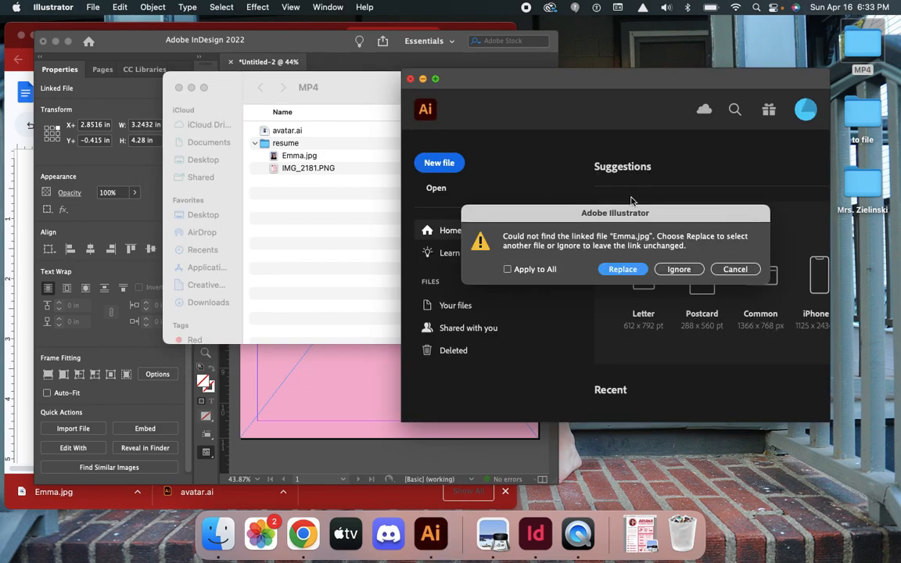
Replace the missing link with Emma.jpg from the resume folder inside the desktop's MP4 folder.
left_click(640, 272)
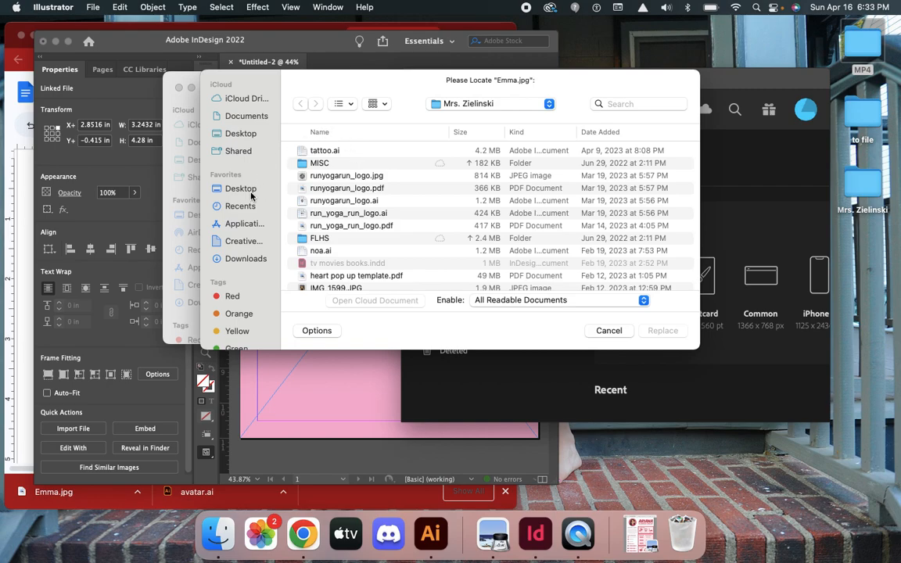
left_click(250, 192)
left_click(315, 151)
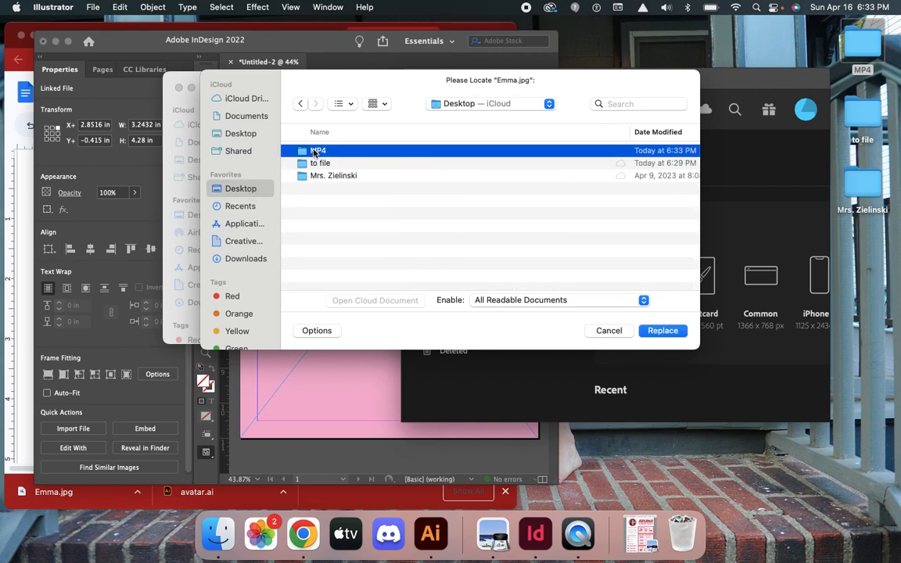
double_click(315, 151)
double_click(315, 151)
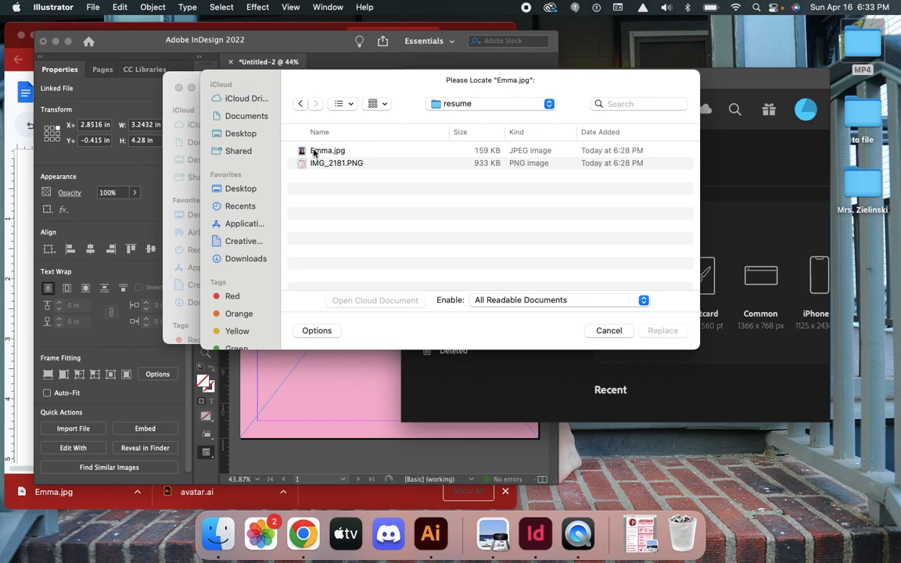
left_click(314, 153)
left_click(677, 335)
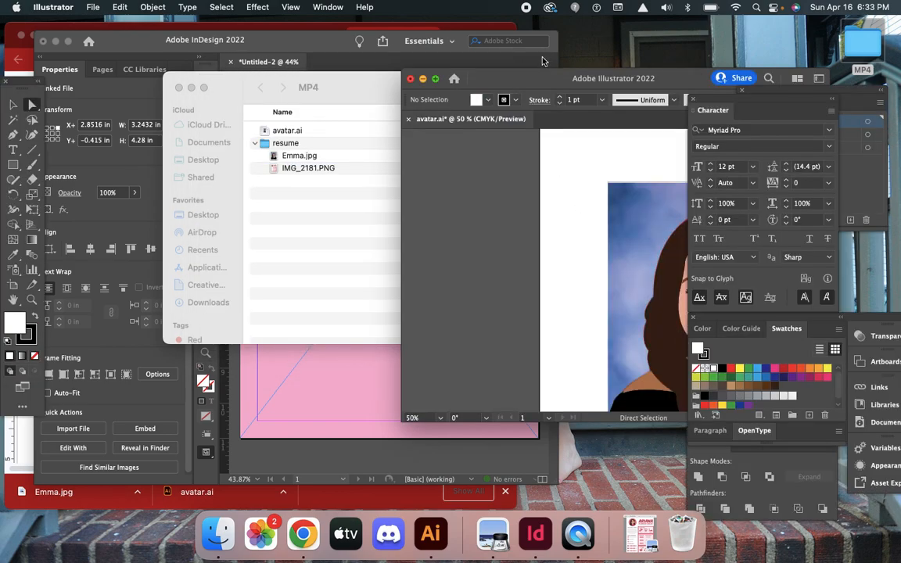
Delete the blue-background photo behind the illustrated portrait on Layer 1 of avatar.ai.
left_click_drag(541, 80, 250, 90)
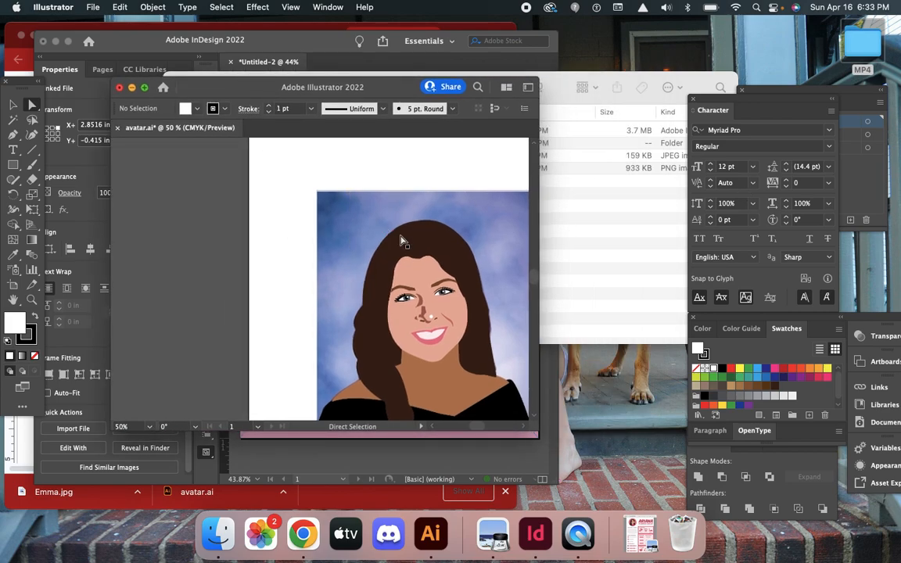
left_click(393, 283, "alt+super")
left_click_drag(382, 308, 381, 255)
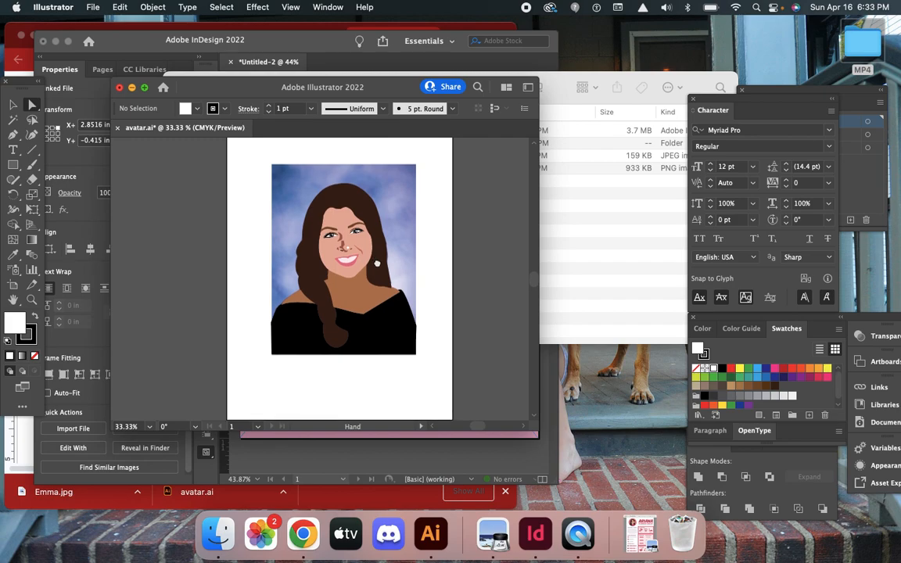
left_click(764, 92)
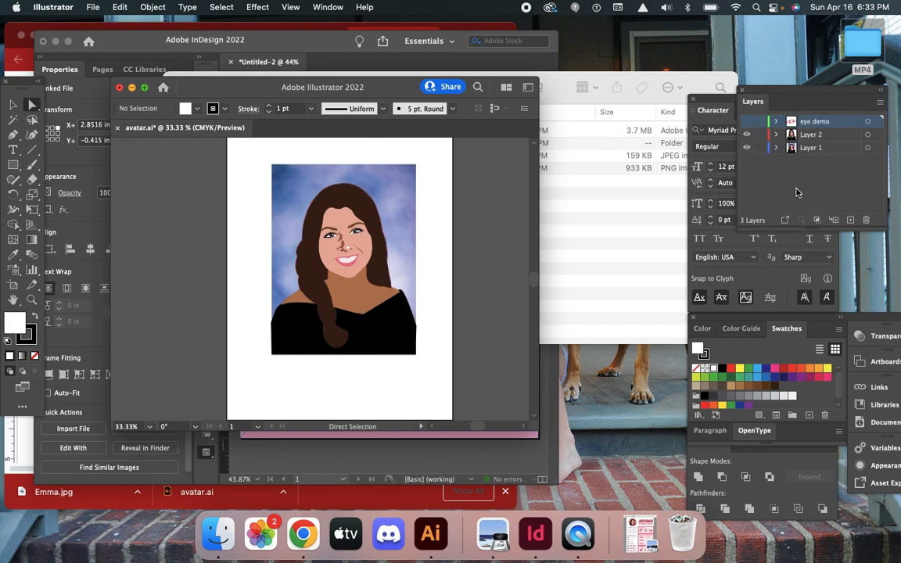
left_click(415, 190)
key("Delete")
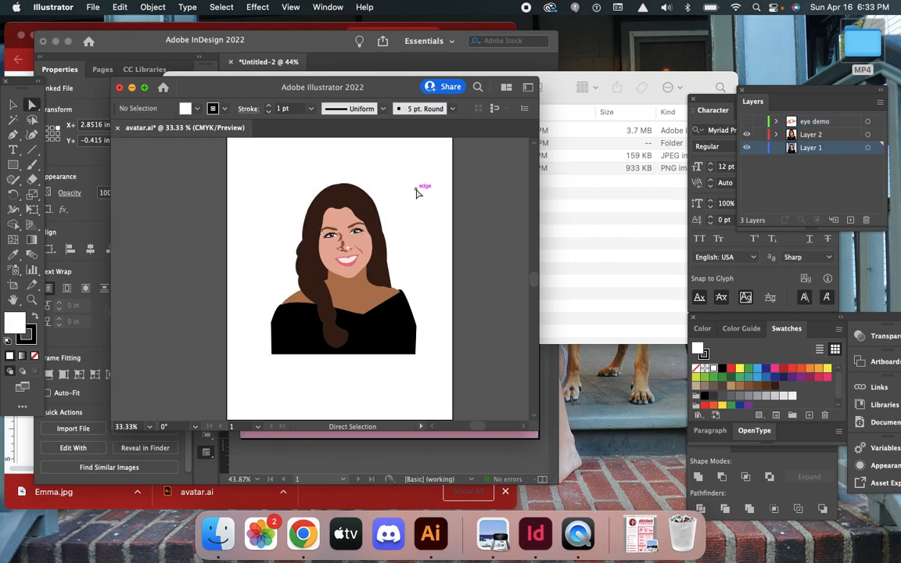
Save and close avatar.ai, and switch back to the resume document in InDesign with the MP4 folder window closed.
left_click(120, 87)
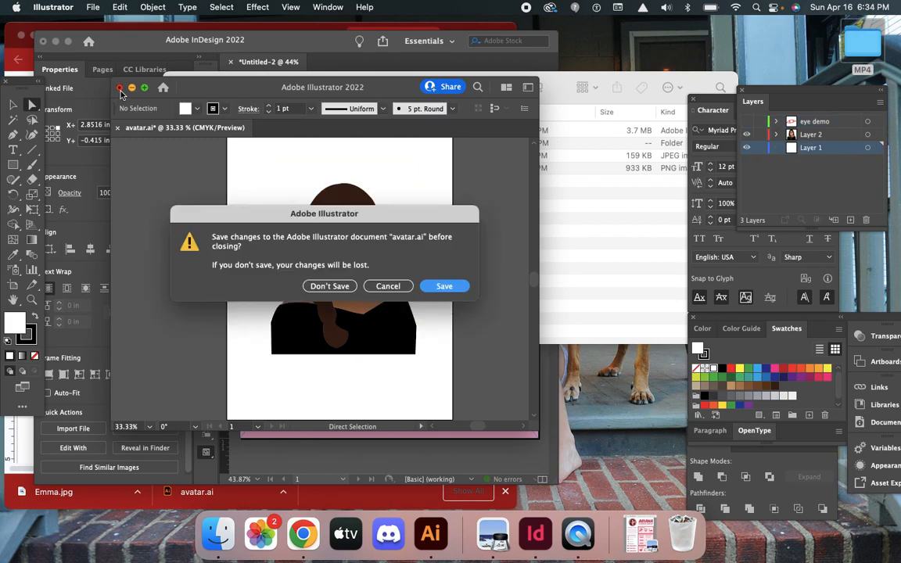
left_click(444, 286)
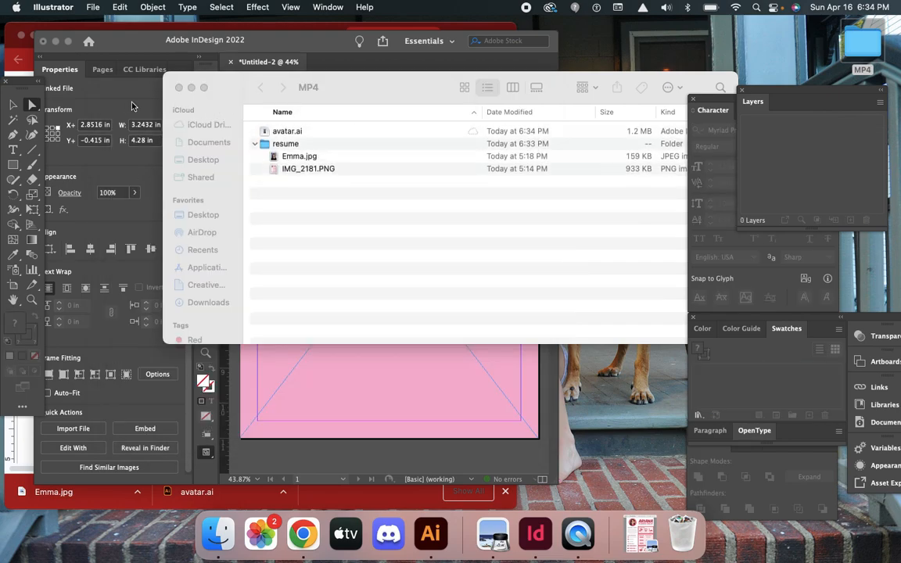
left_click(178, 88)
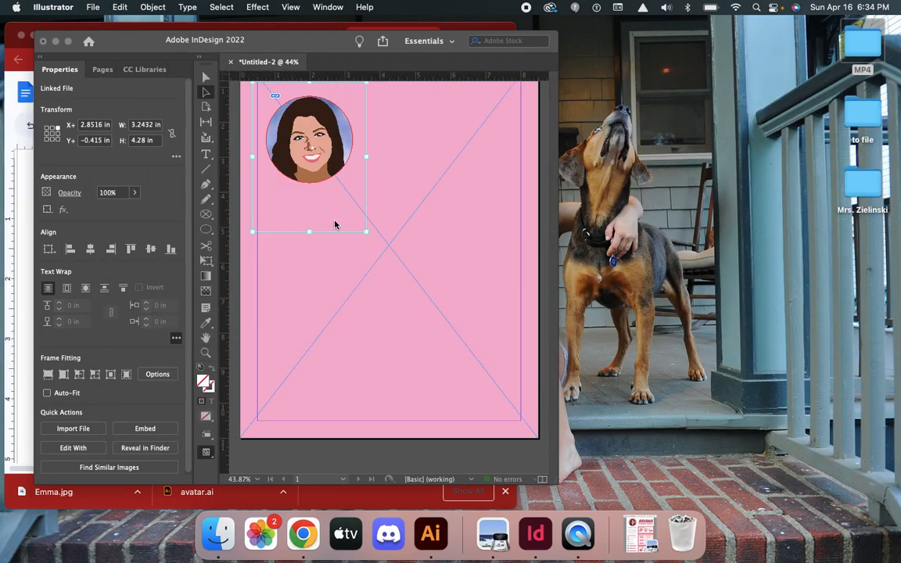
left_click(343, 305)
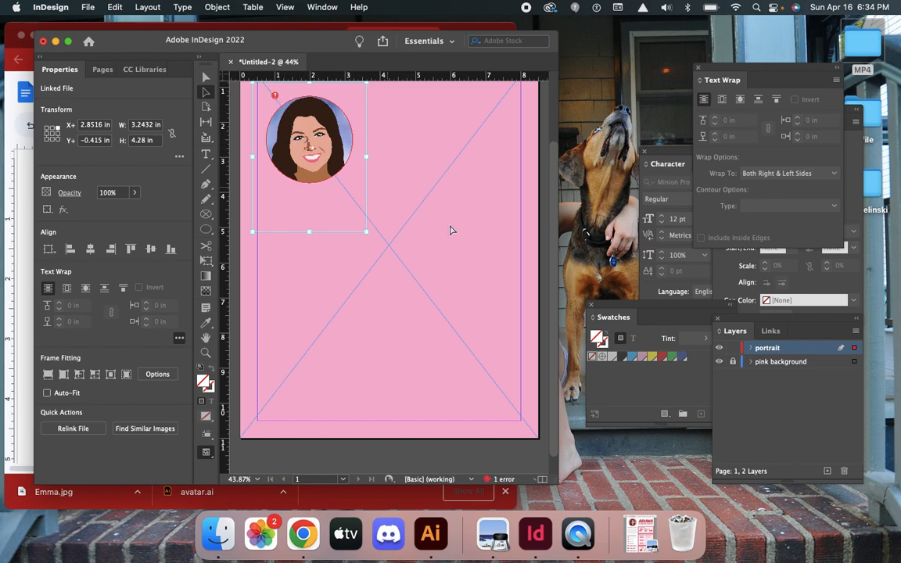
Relink the missing avatar.ai to the updated file in the desktop's MP4 folder.
left_click(336, 8)
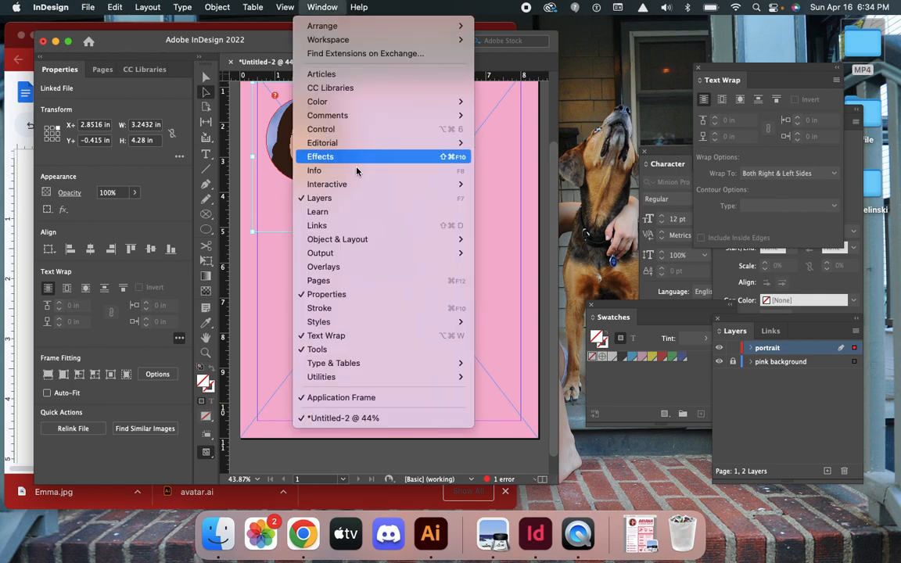
left_click(353, 226)
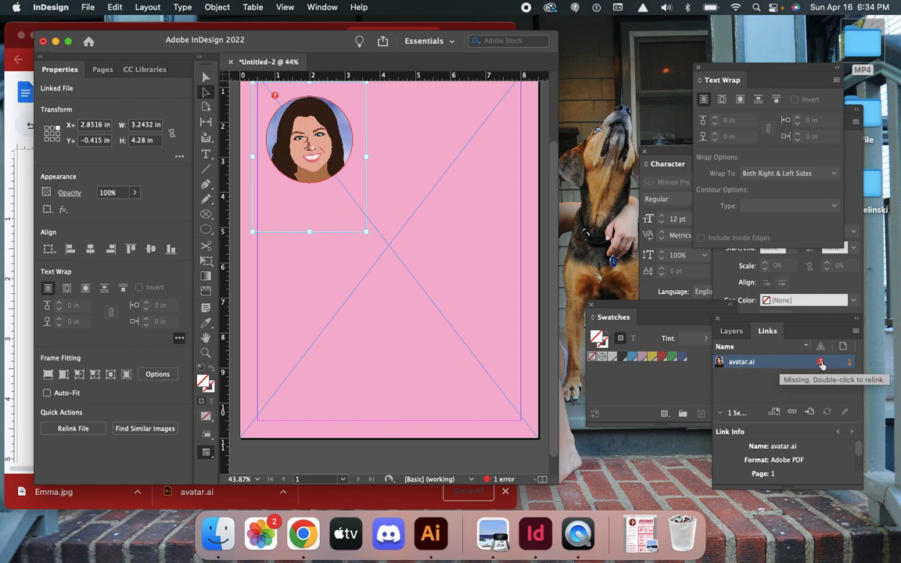
left_click(854, 332)
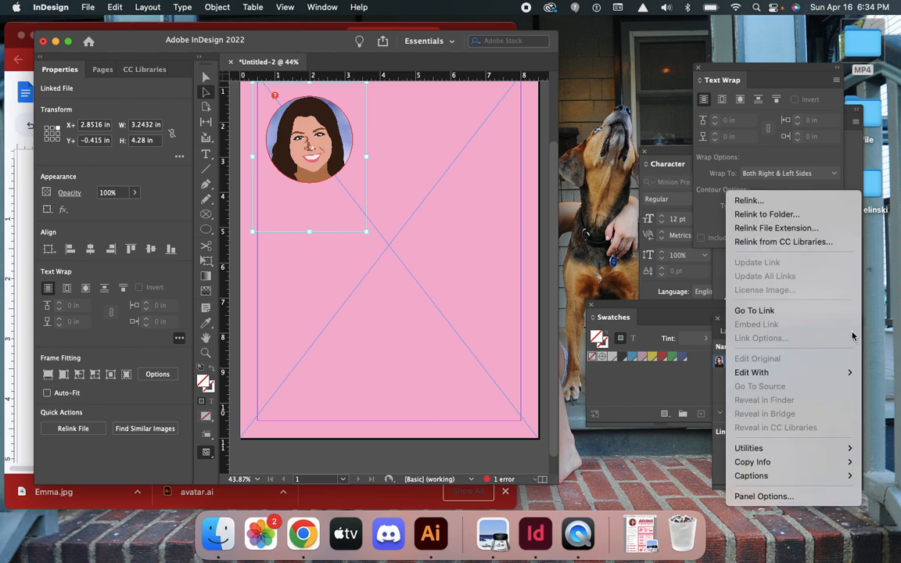
left_click(765, 201)
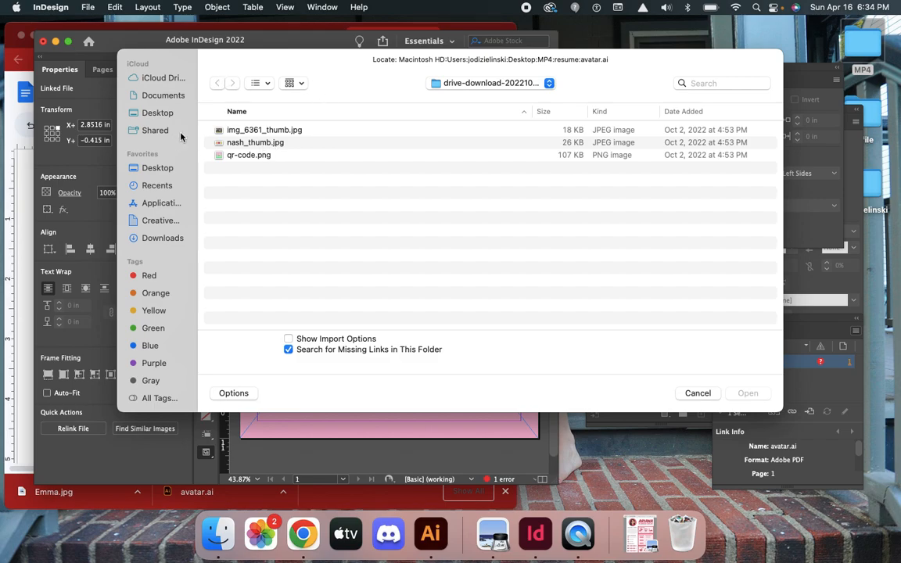
left_click(156, 169)
double_click(238, 129)
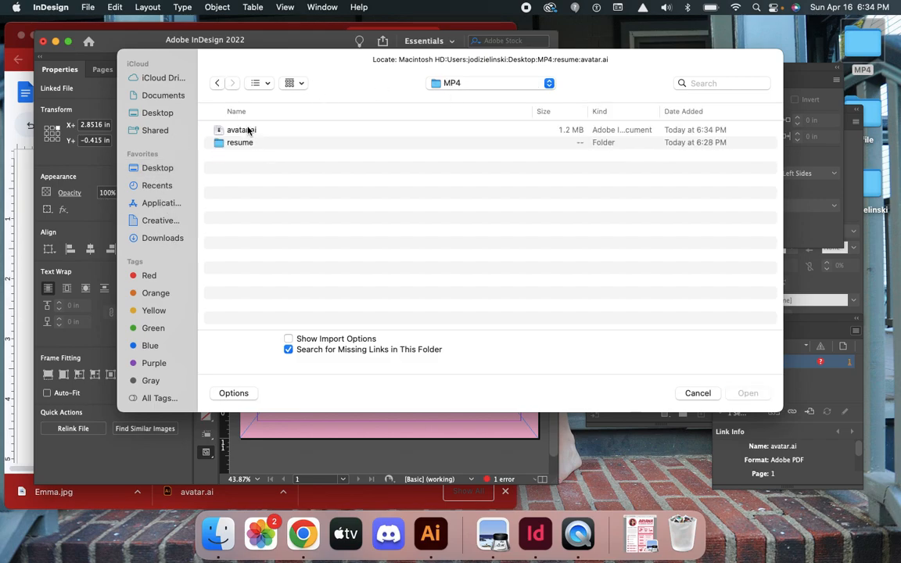
left_click(243, 132)
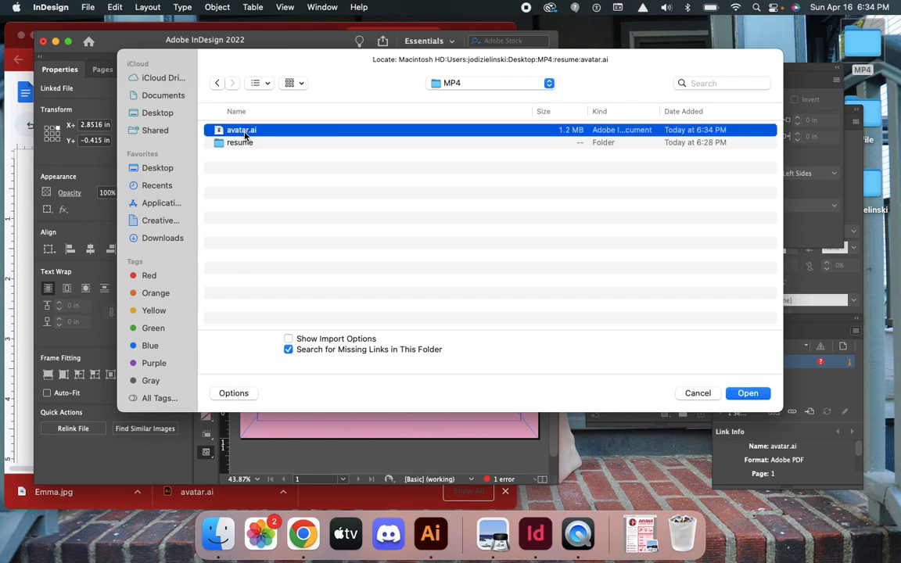
left_click(748, 393)
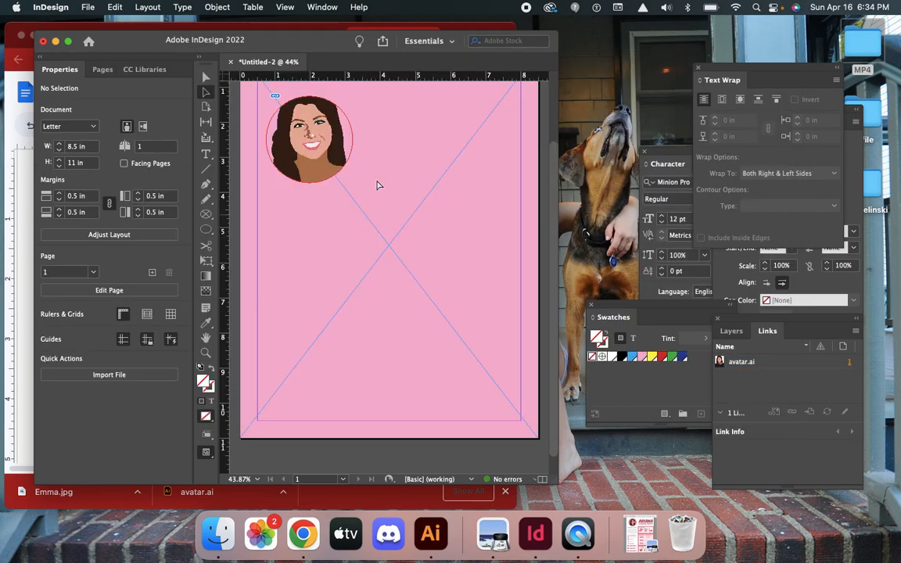
Scale the placed portrait to about 2.66 x 3.20 in and reposition it so the head and shoulders fit inside the circle.
left_click(321, 124)
left_click_drag(292, 126, 326, 145)
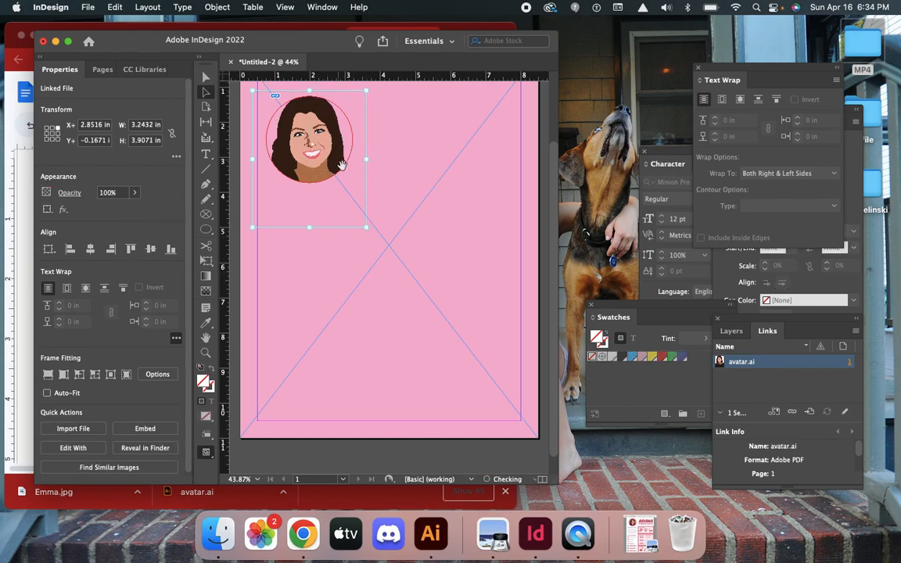
left_click_drag(367, 226, 352, 210)
left_click_drag(310, 130, 317, 130)
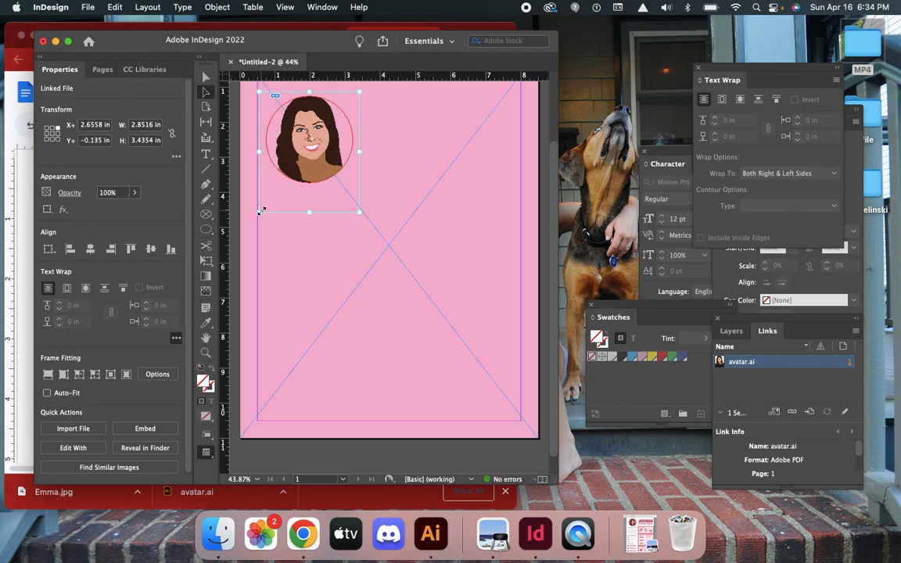
left_click_drag(261, 211, 267, 204)
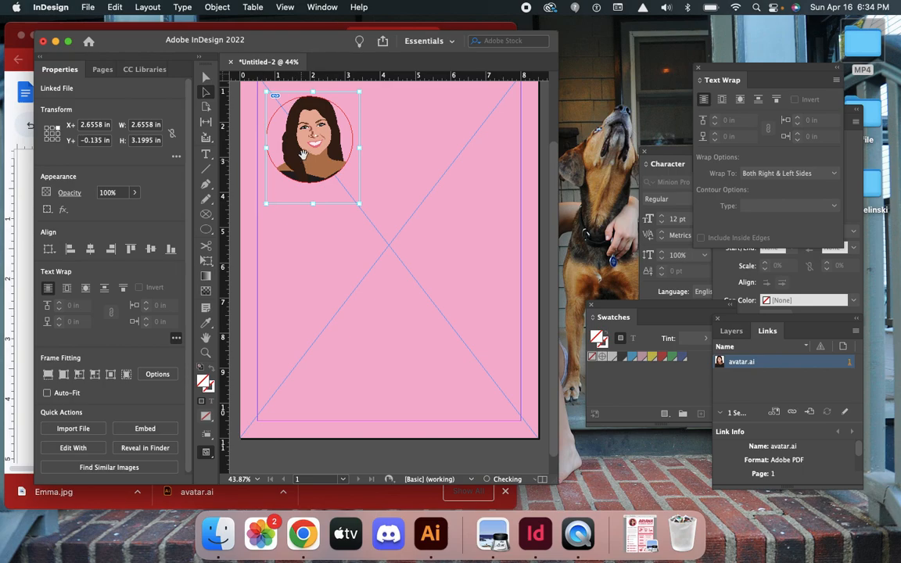
left_click_drag(312, 149, 315, 148)
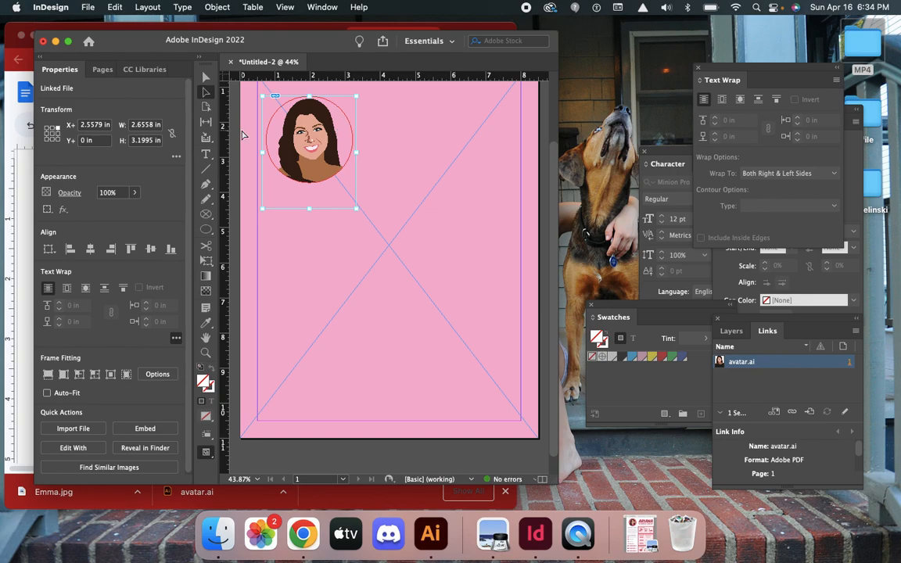
Fill the portrait's circular frame with the dark blue swatch and deselect it.
key("v")
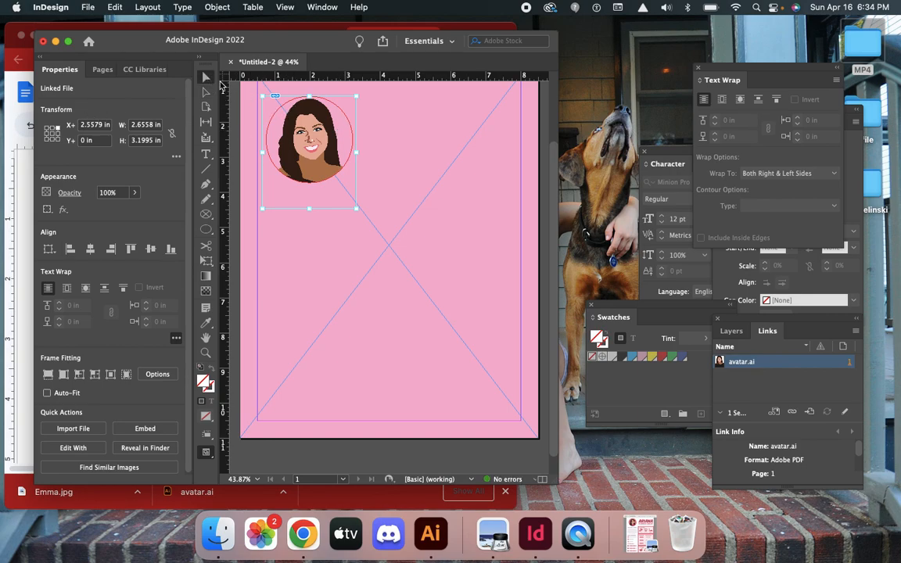
left_click(274, 114)
left_click(277, 117)
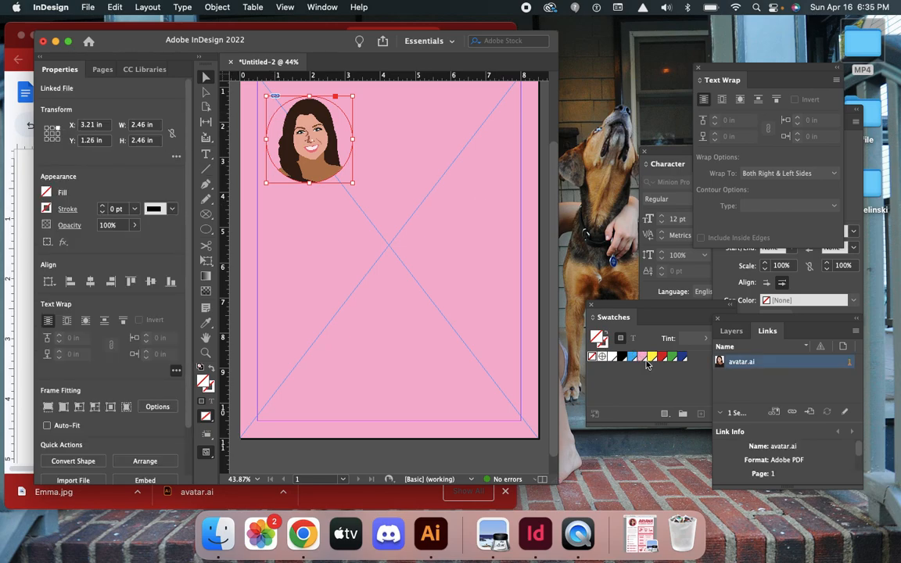
left_click(682, 357)
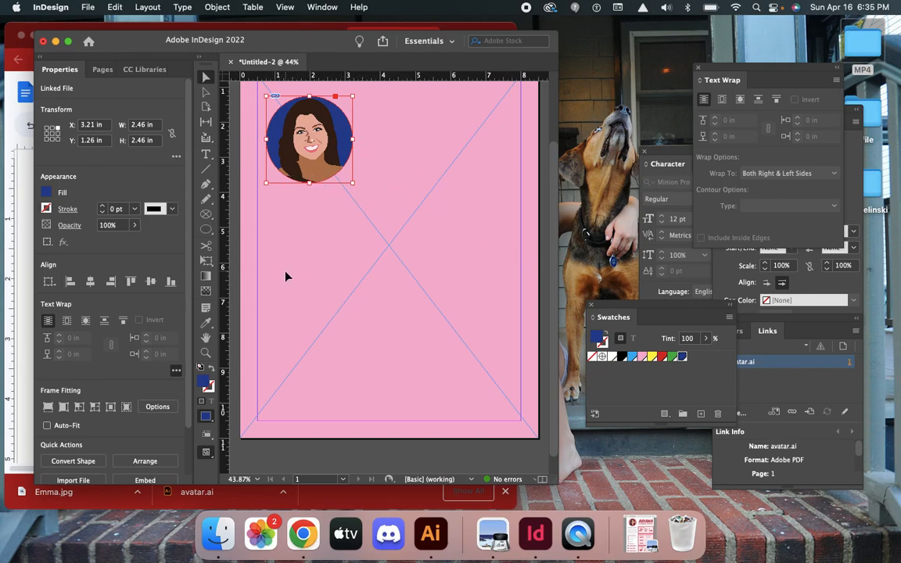
left_click(338, 257)
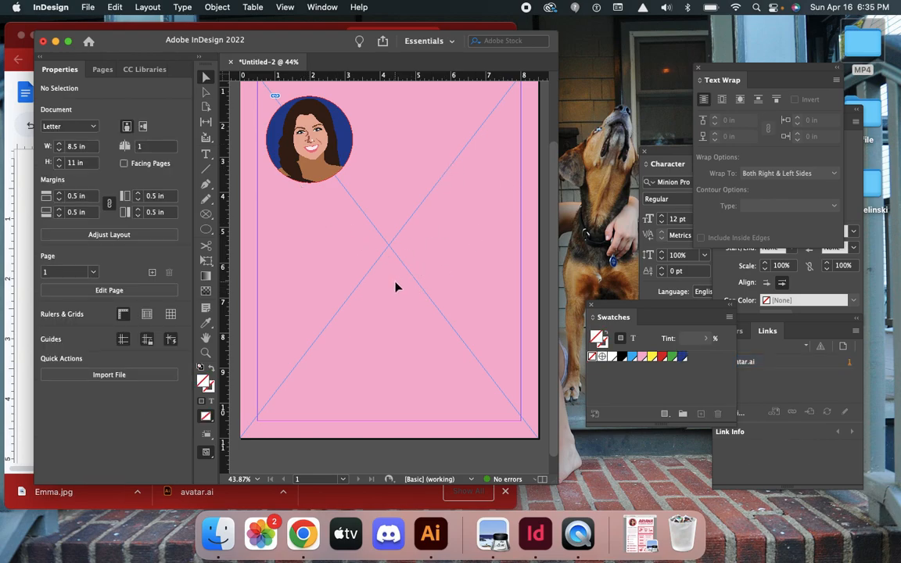
Check the page in Preview mode, without guides and frame edges, comparing it with the normal view.
key("w")
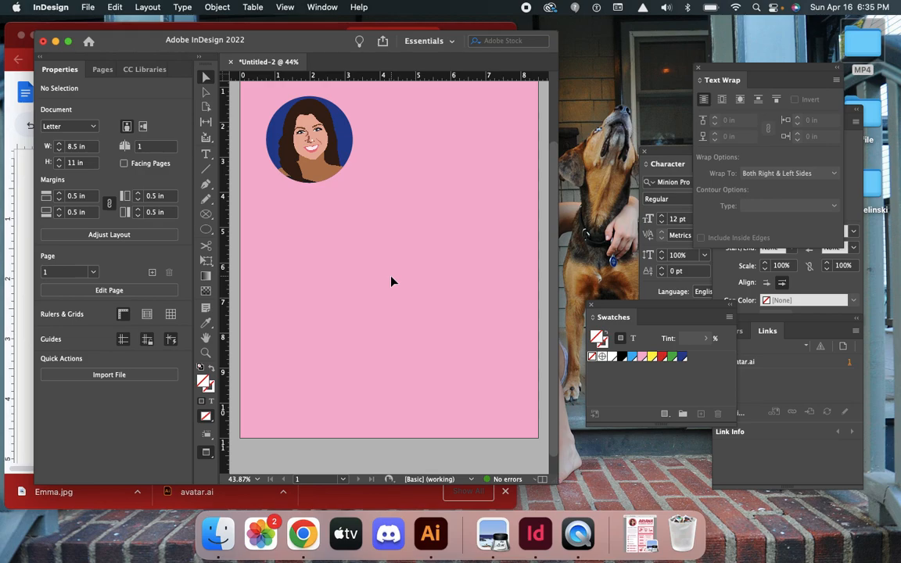
key("w")
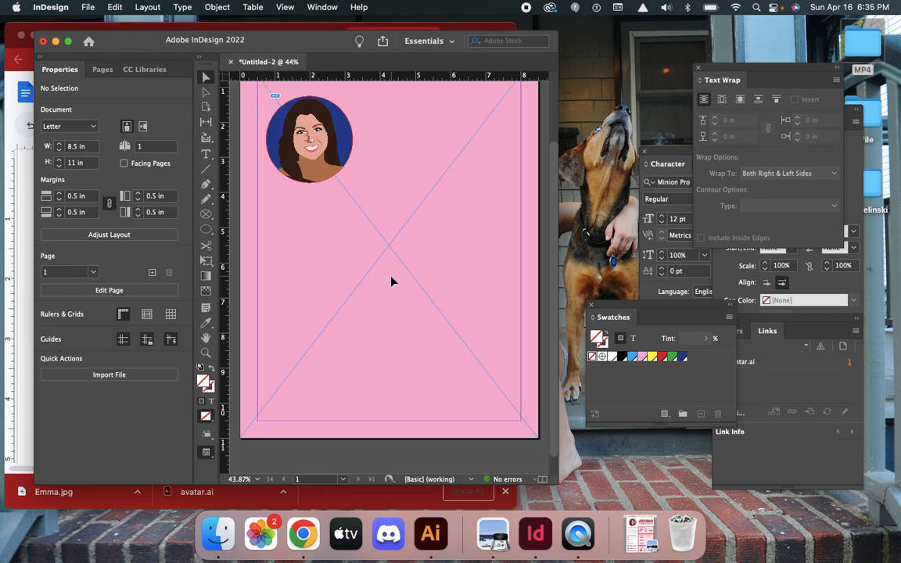
key("w")
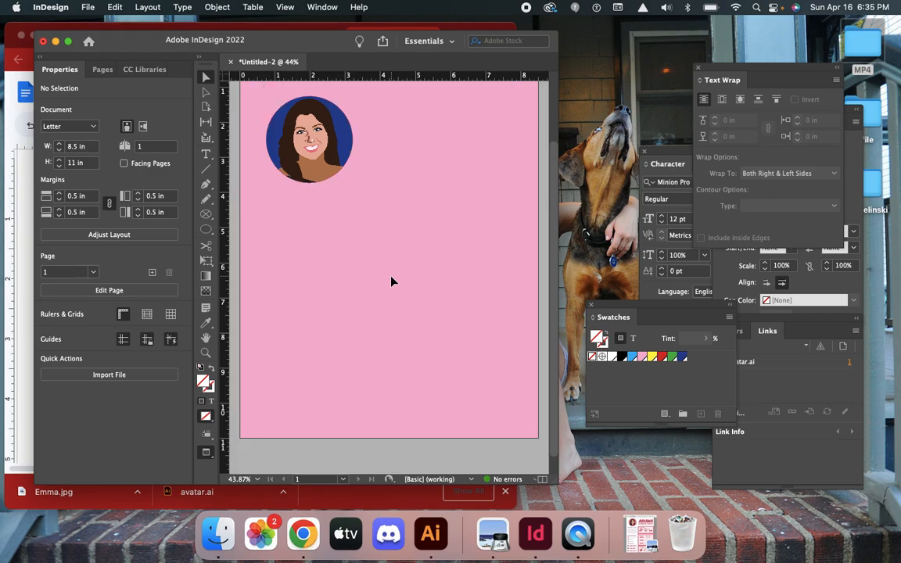
key("w")
key("w")
scroll(391, 281, "up", 2)
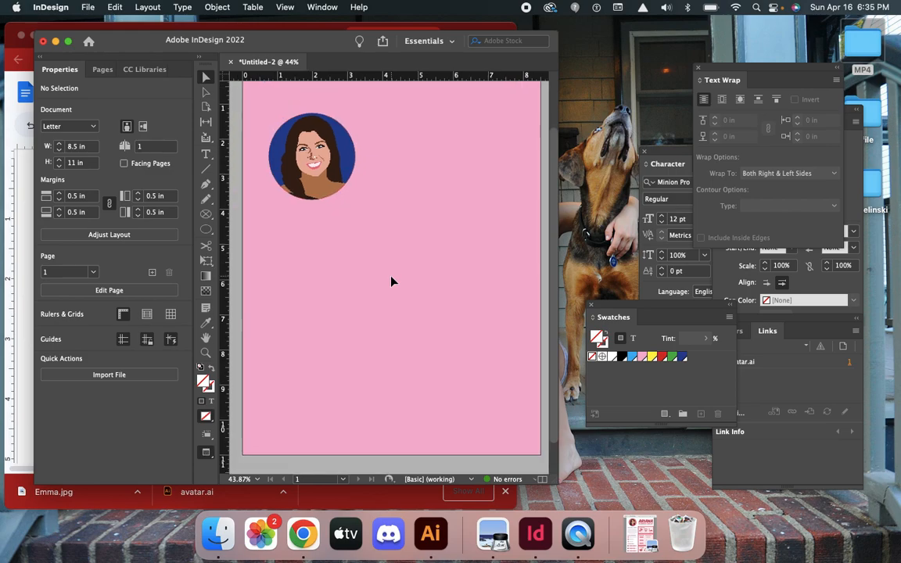
Restore the minimized sample resume image IMG_2181.PNG for reference.
left_click(591, 213)
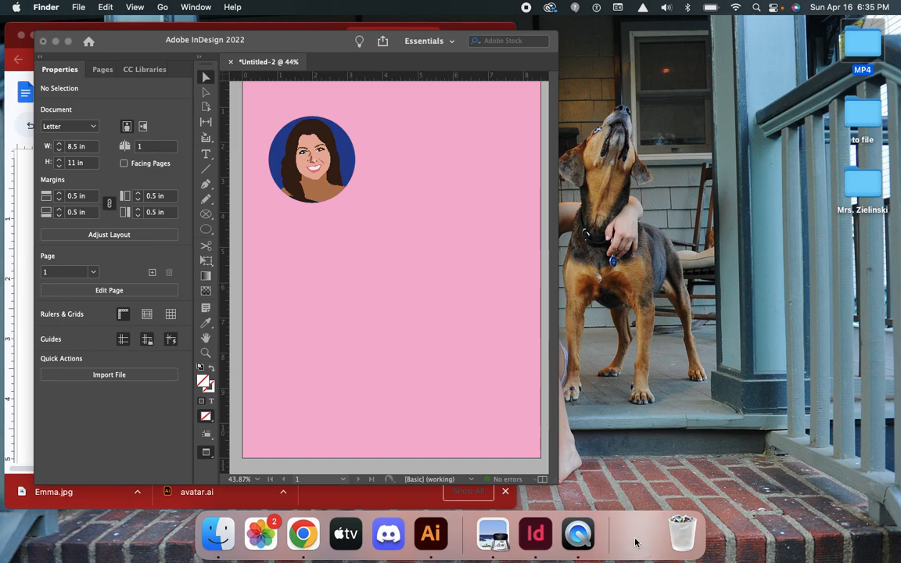
left_click(637, 537)
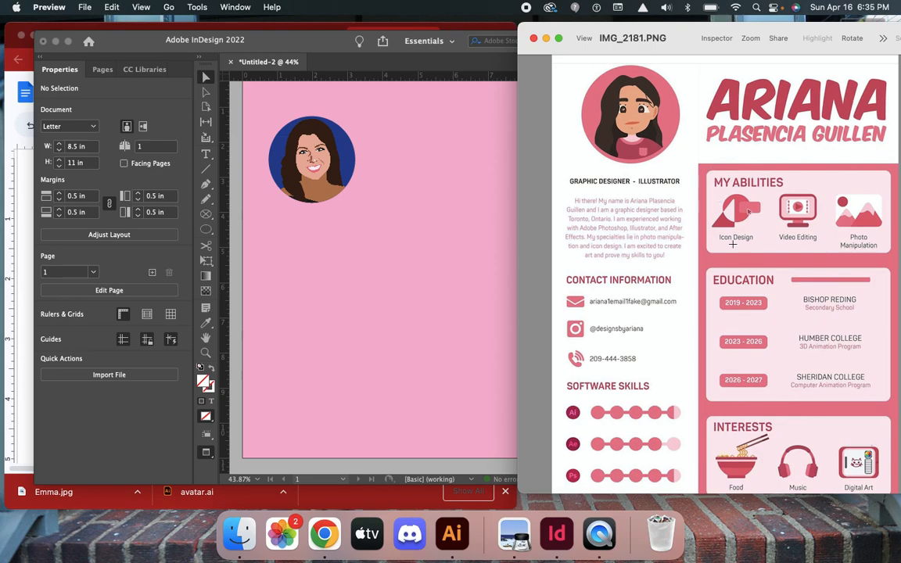
Return to InDesign and draw a rectangular frame about 3.22 x 2 in beside the portrait circle.
left_click(186, 196)
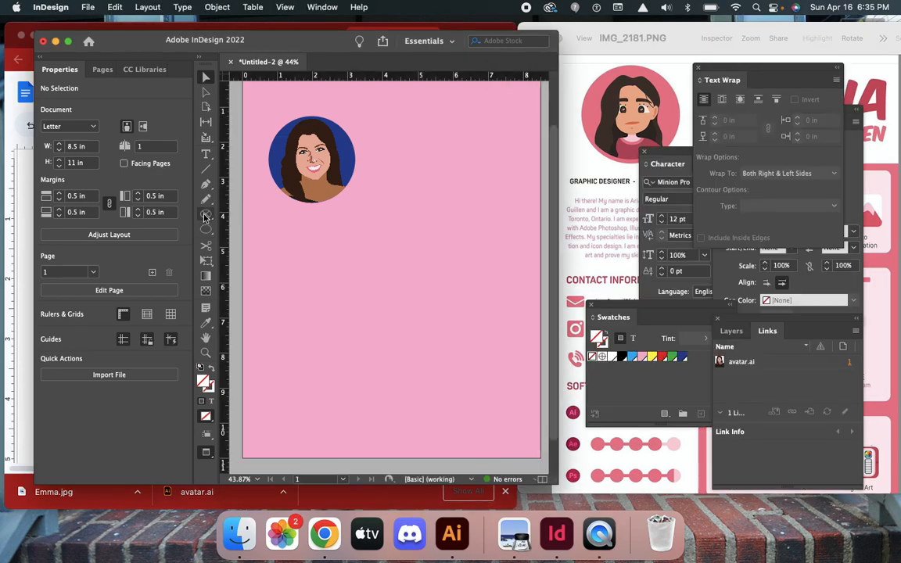
left_click(206, 215)
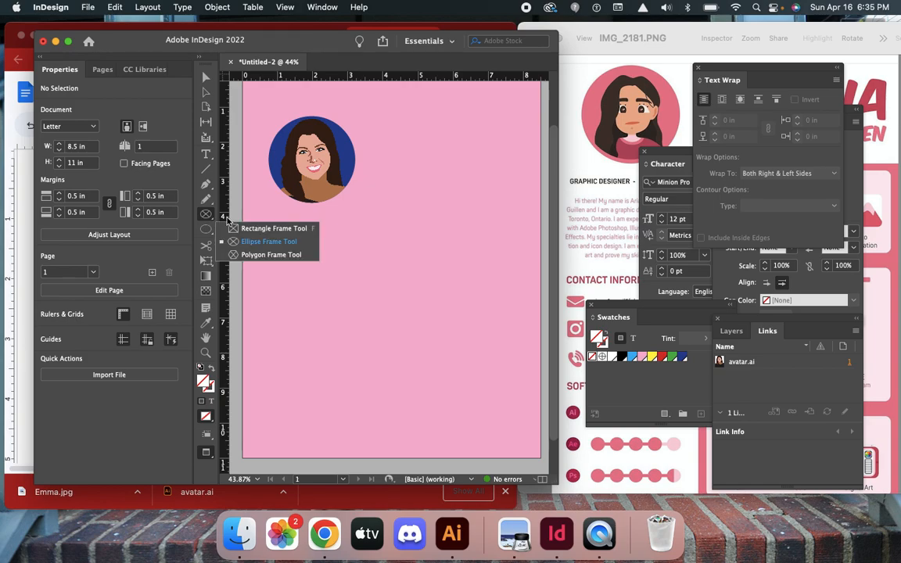
left_click(237, 228)
left_click_drag(406, 152, 520, 222)
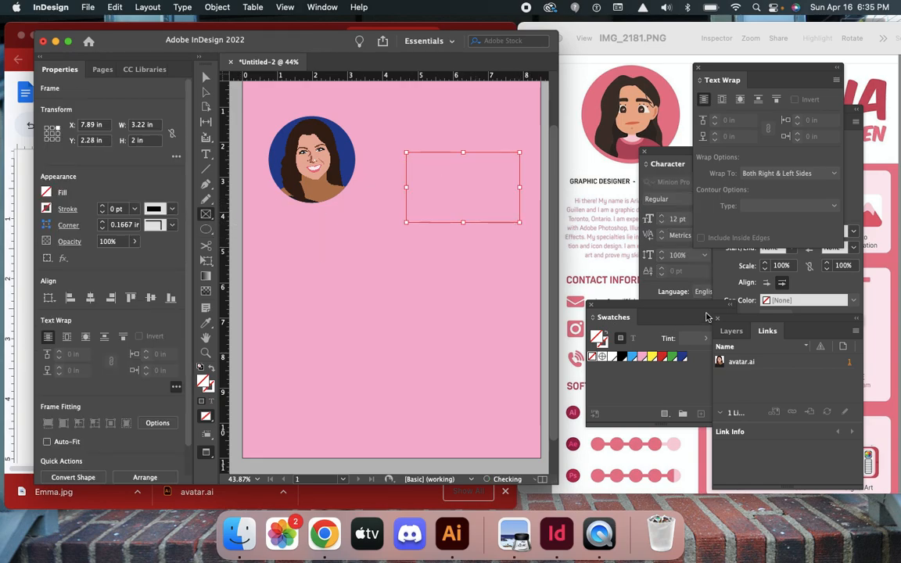
Create a light grey CMYK process swatch with C=17 M=15 Y=10 K=0 as the fill of the rectangular frame.
left_click(731, 317)
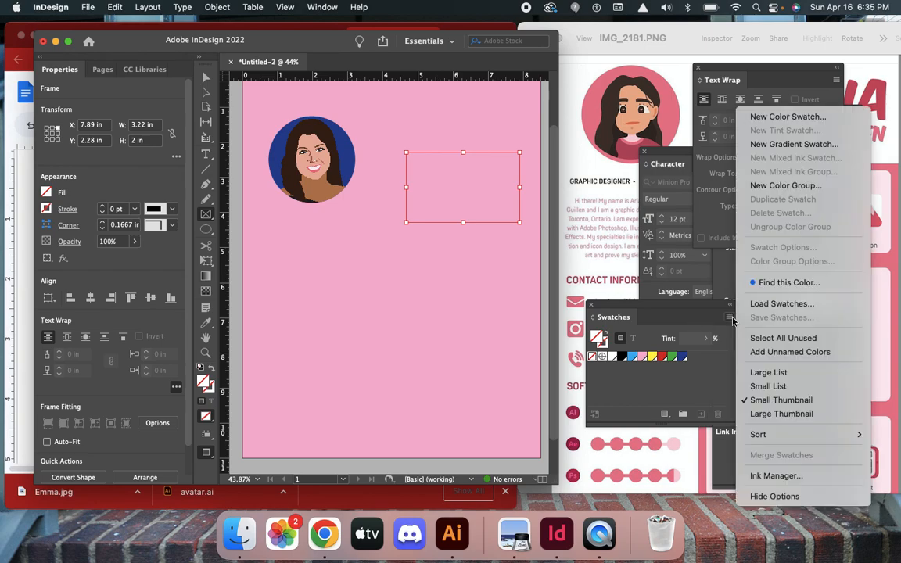
left_click(782, 116)
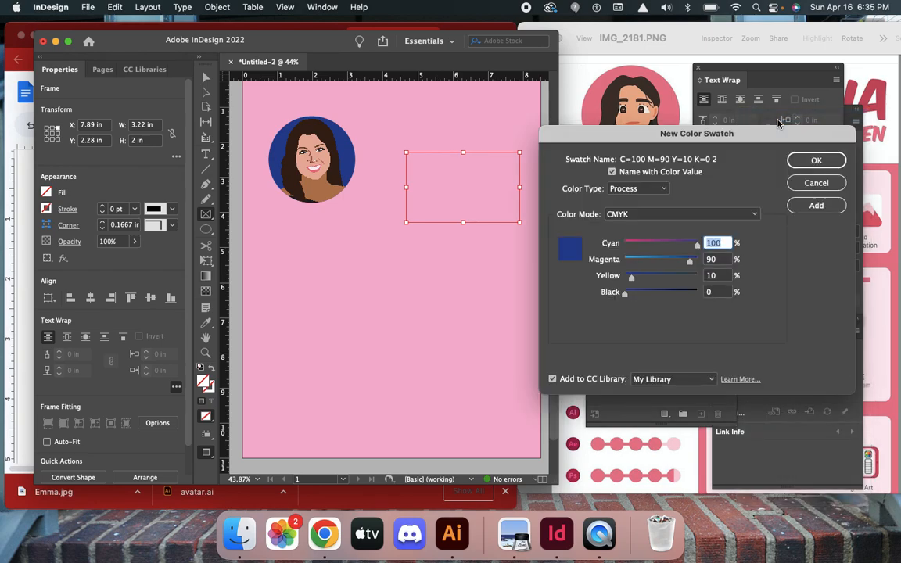
left_click(637, 243)
left_click(636, 261)
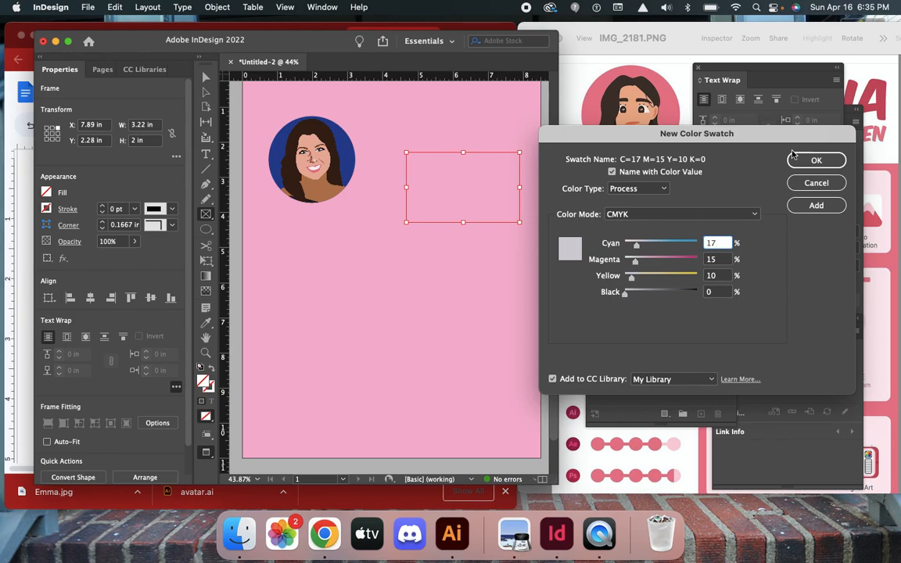
left_click(813, 159)
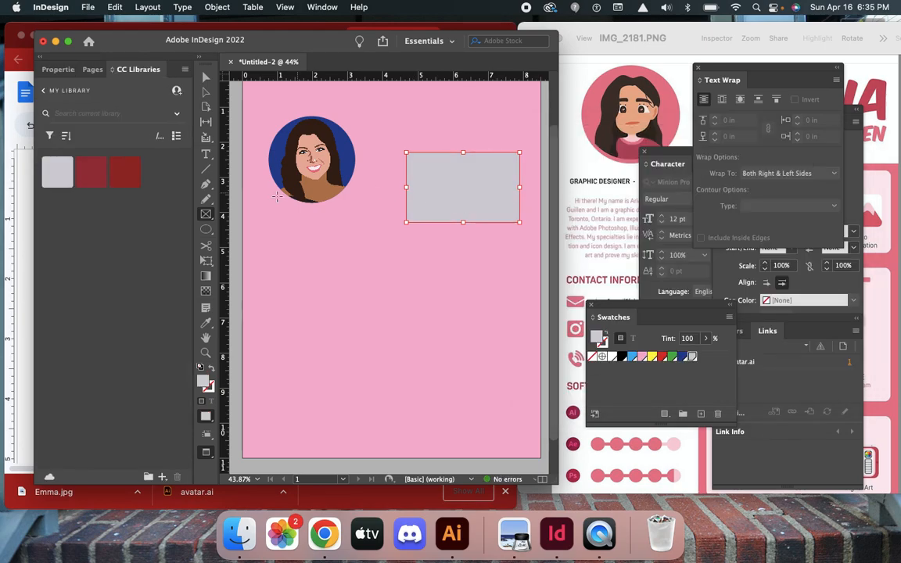
Move the grey frame slightly up and toward the portrait, give it the Rounded corner shape, and deselect it.
key("v")
left_click_drag(432, 198, 425, 179)
left_click(62, 69)
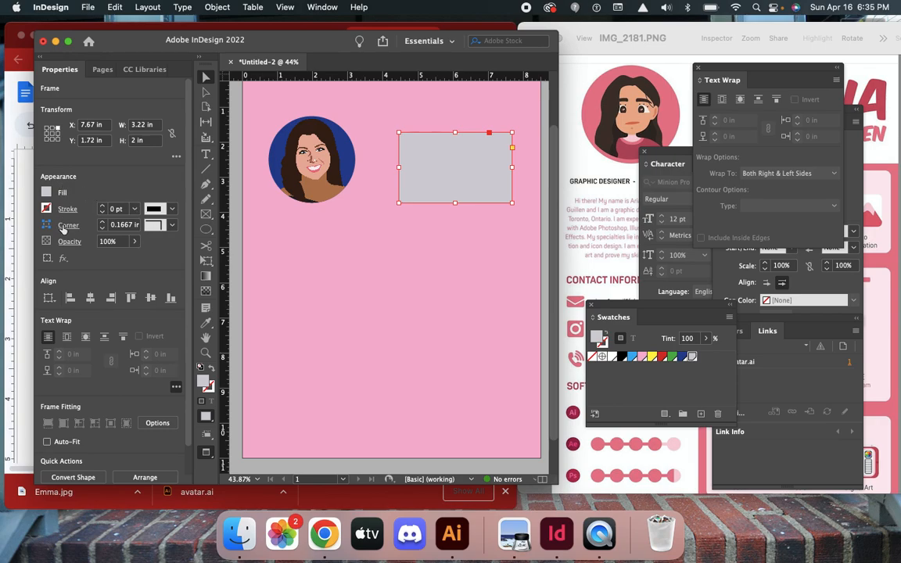
left_click(172, 227)
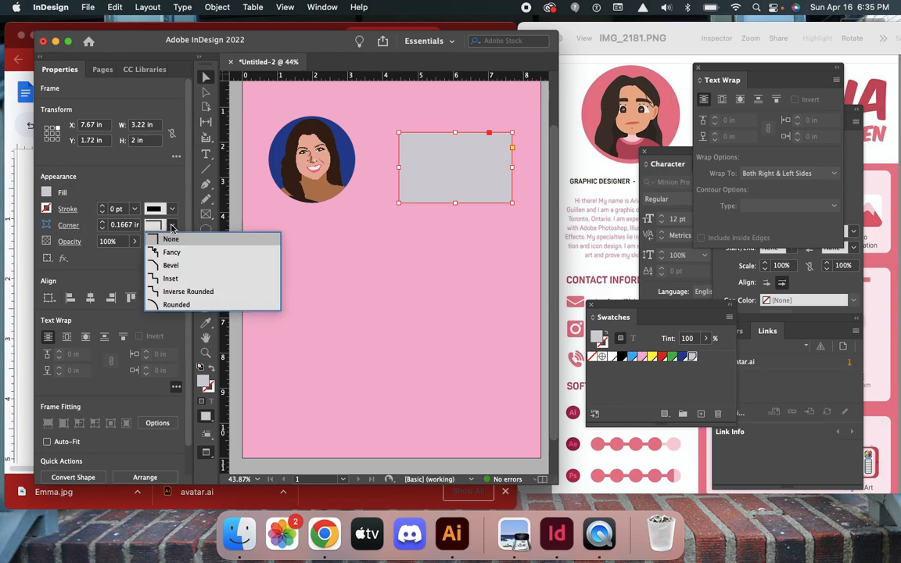
left_click(167, 303)
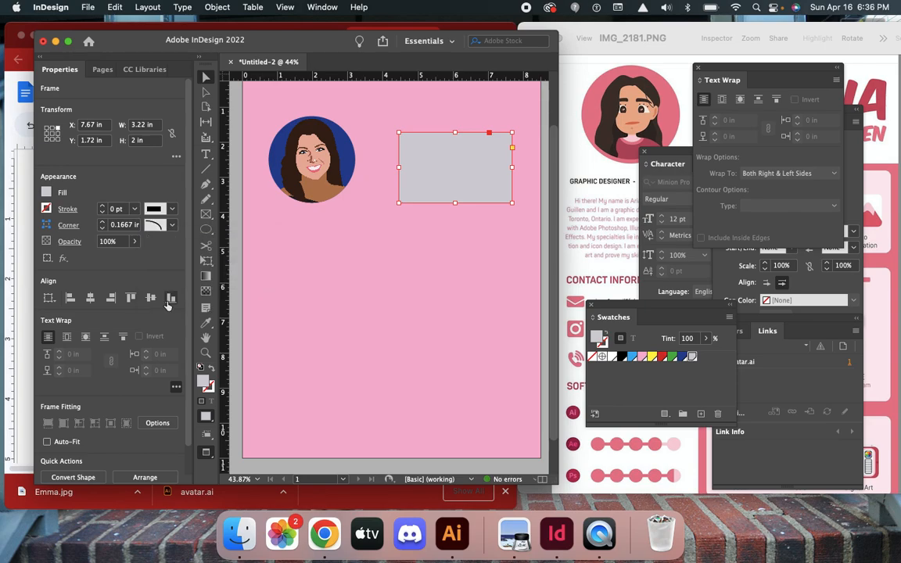
left_click(409, 243)
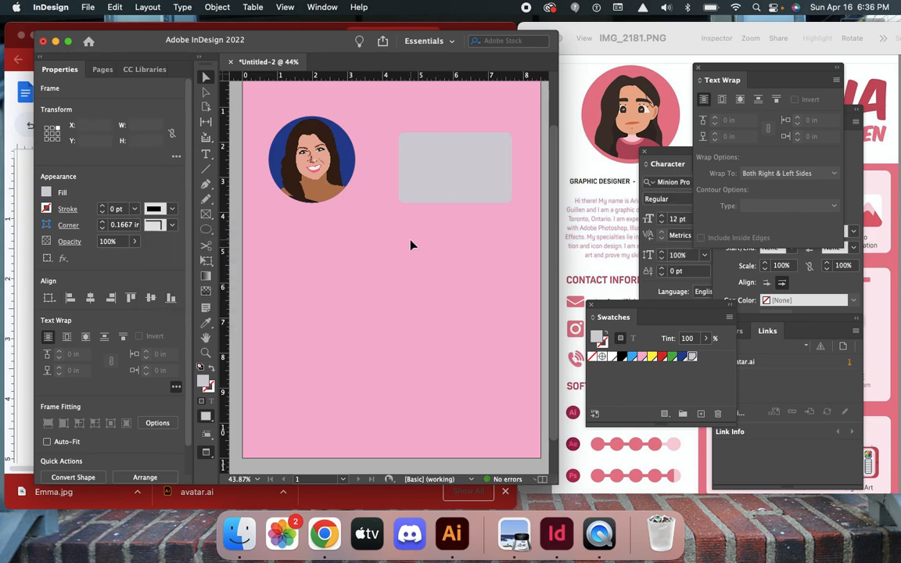
Fill the rounded frame with the red swatch and deselect it.
left_click(405, 195)
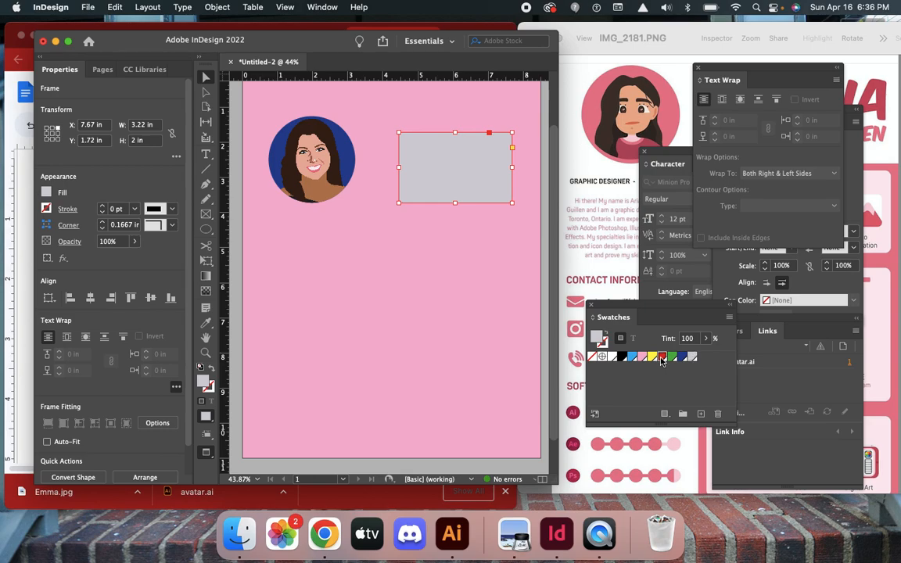
left_click(662, 357)
left_click(417, 216)
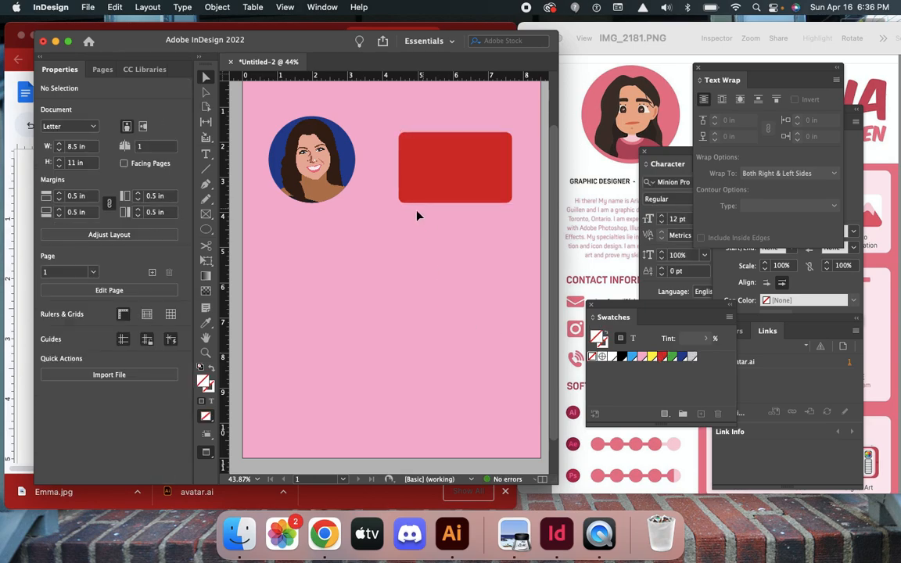
Set the red frame's corner size to 0.5 in and deselect it.
left_click(453, 188)
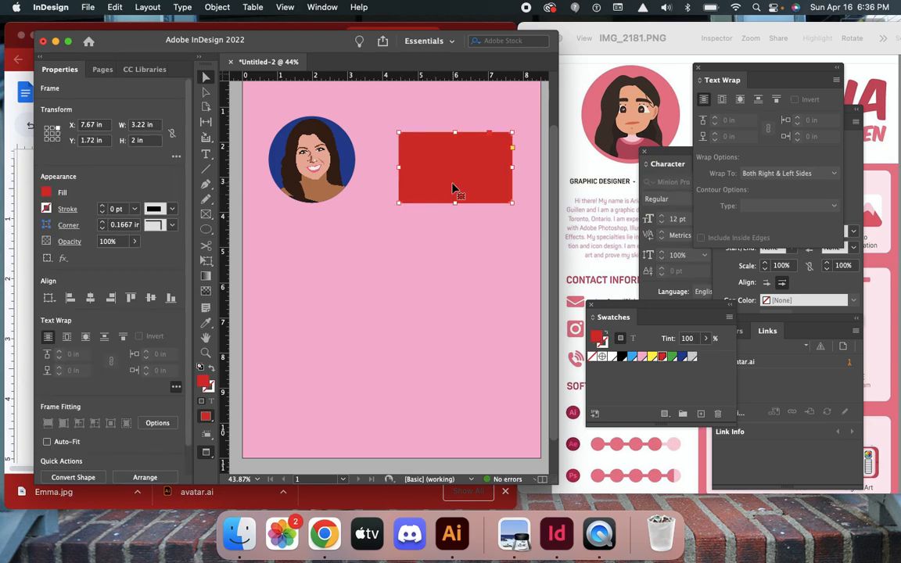
left_click(103, 222)
left_click(103, 222)
left_click(102, 222)
left_click(102, 222)
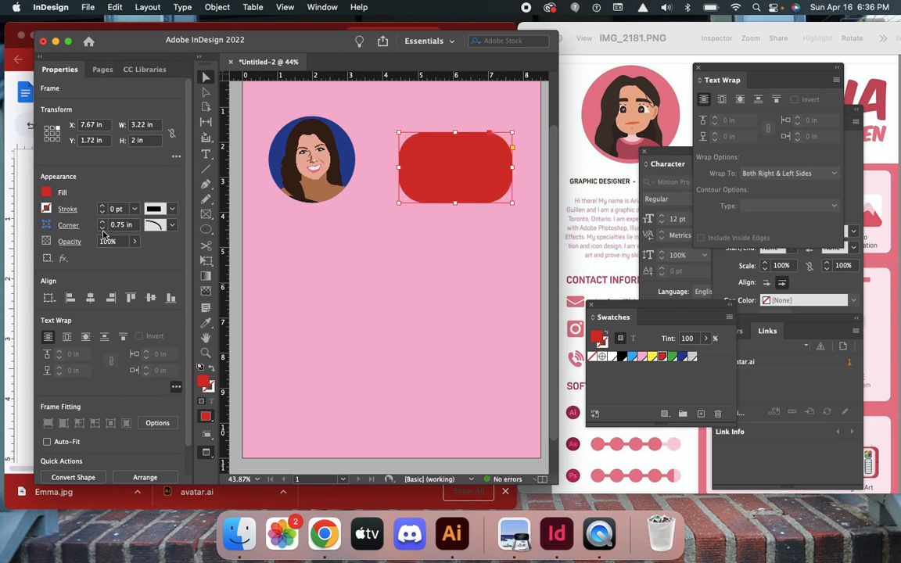
left_click(102, 228)
left_click(102, 227)
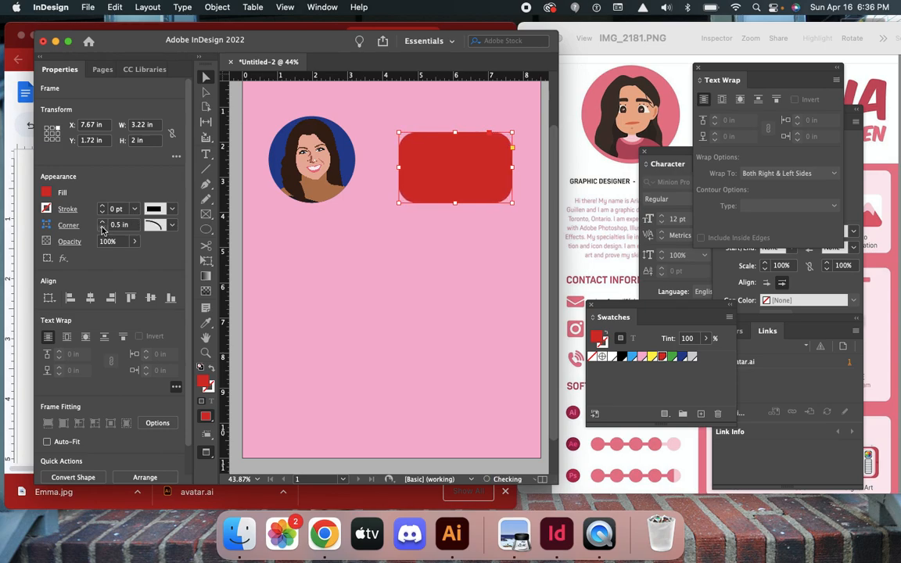
left_click(454, 272)
Consult the sample resume, and draw a text frame about 2.625 x 1.48 in inside the red box.
left_click(880, 258)
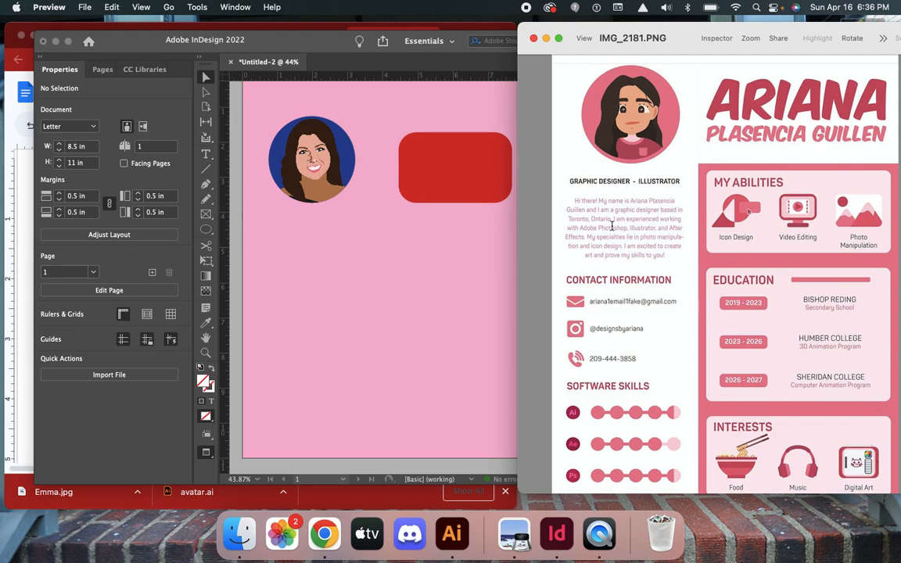
left_click(207, 155)
left_click(207, 155)
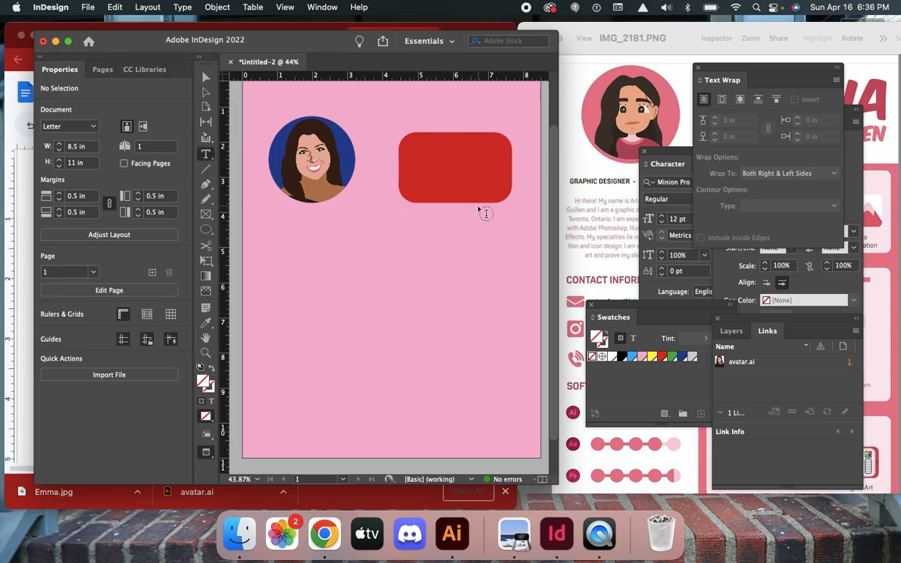
left_click_drag(406, 144, 502, 197)
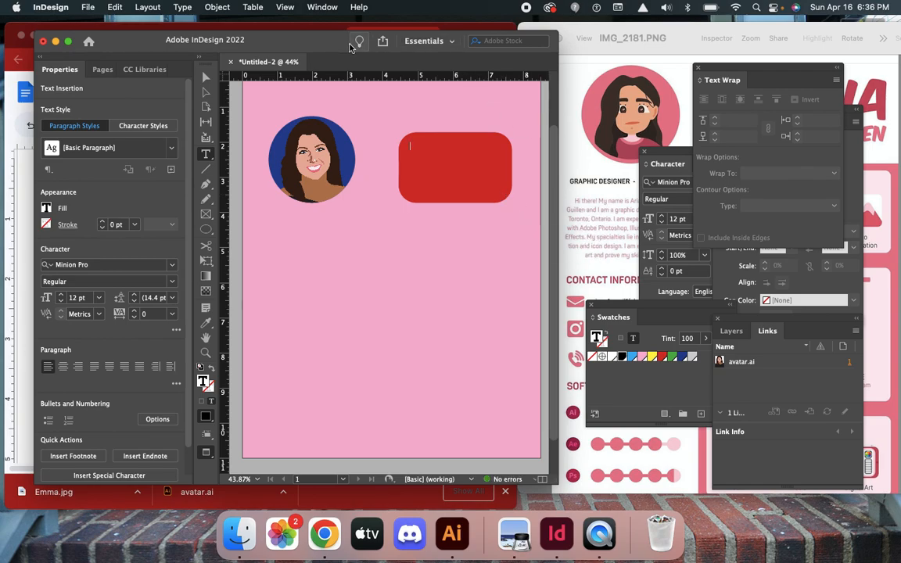
Minimize the sample and copy the name and contact information section from the Creative Resume Outline in Chrome into InDesign's text frame.
left_click(634, 42)
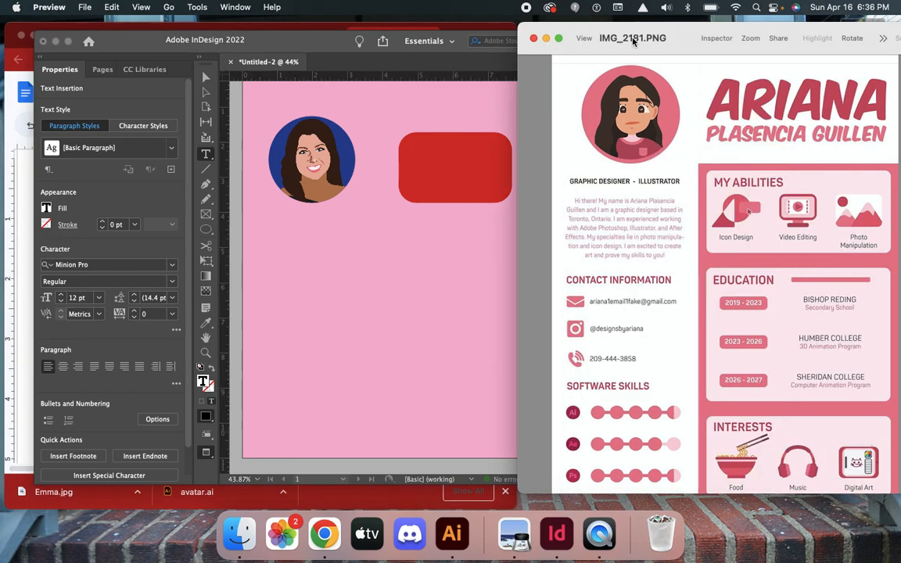
left_click(546, 38)
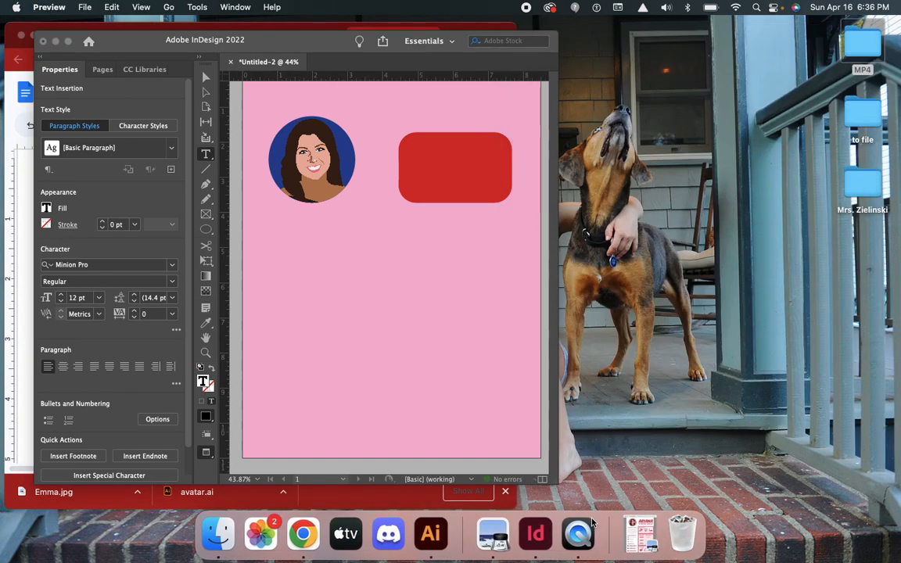
left_click(303, 534)
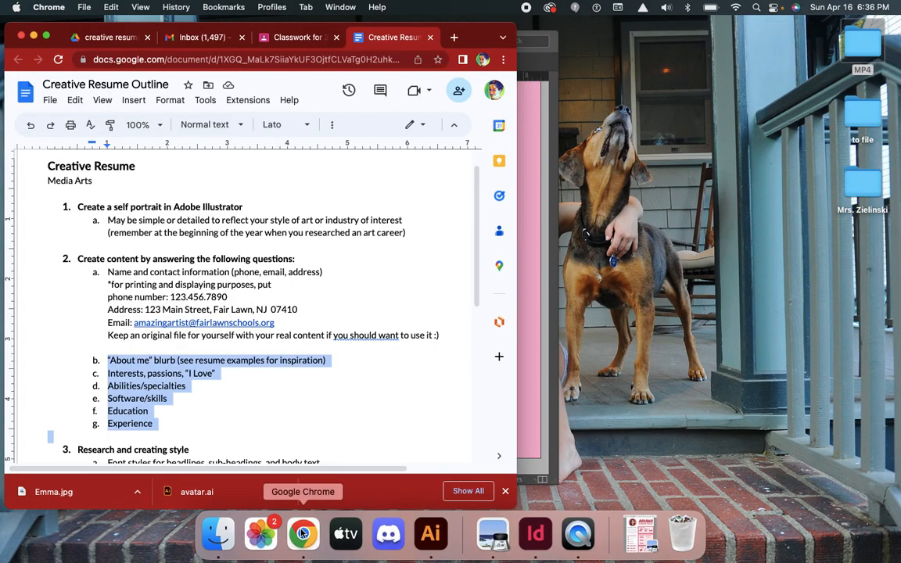
left_click(169, 216)
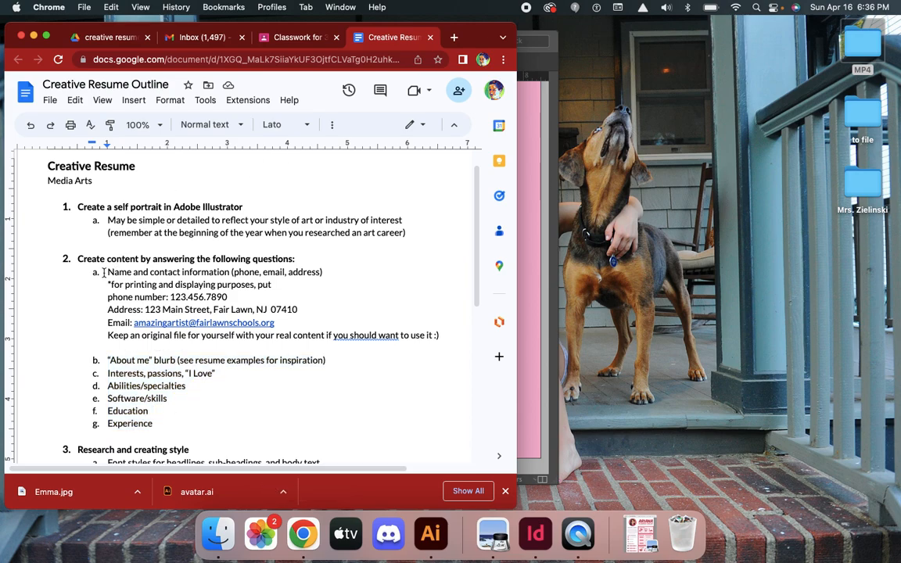
left_click_drag(108, 272, 452, 340)
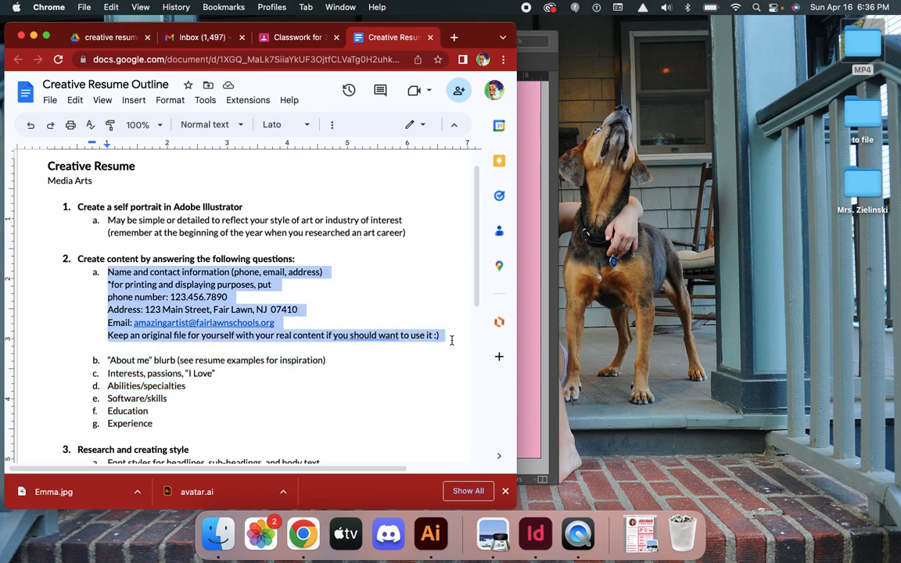
left_click(521, 192)
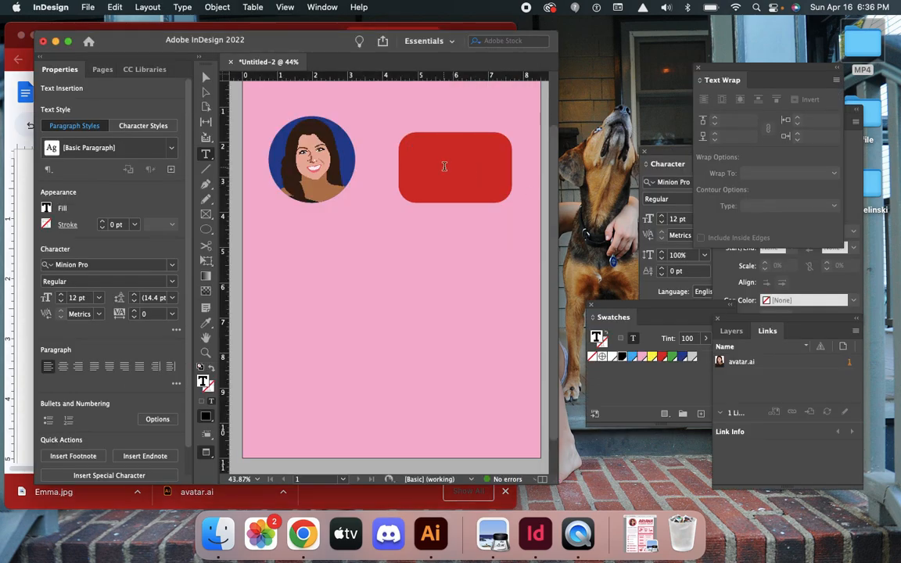
key("super+v")
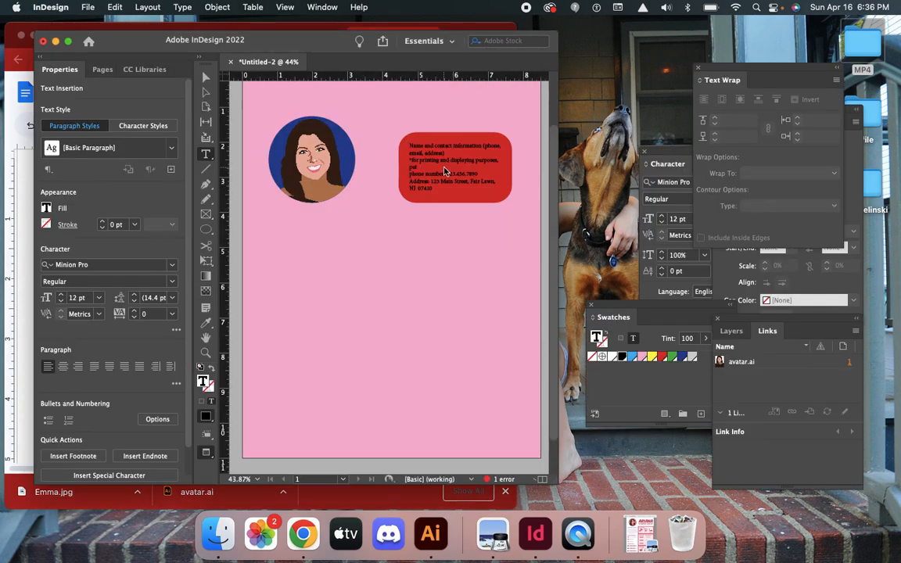
Restore the sample resume IMG_2181.PNG beside the layout and return to InDesign's contact text.
left_click_drag(408, 159, 420, 168)
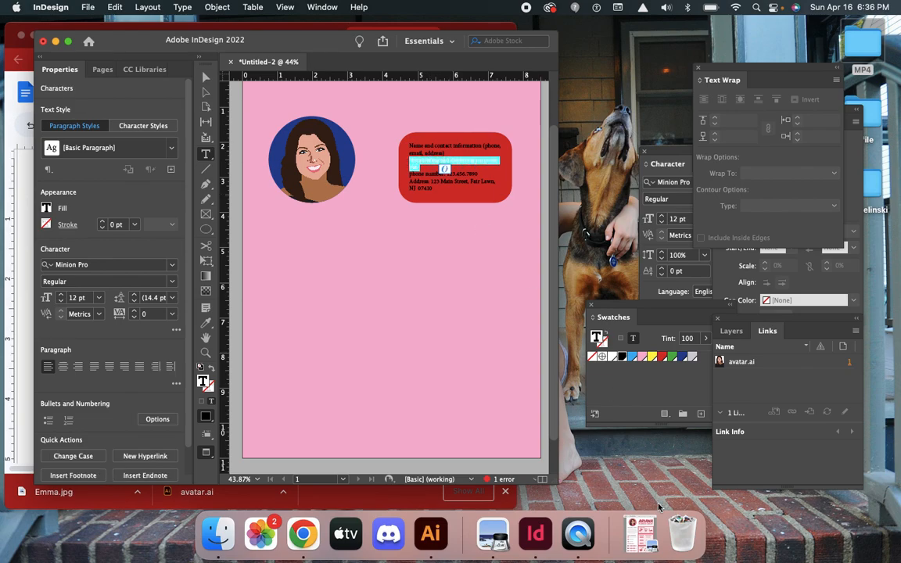
left_click(640, 533)
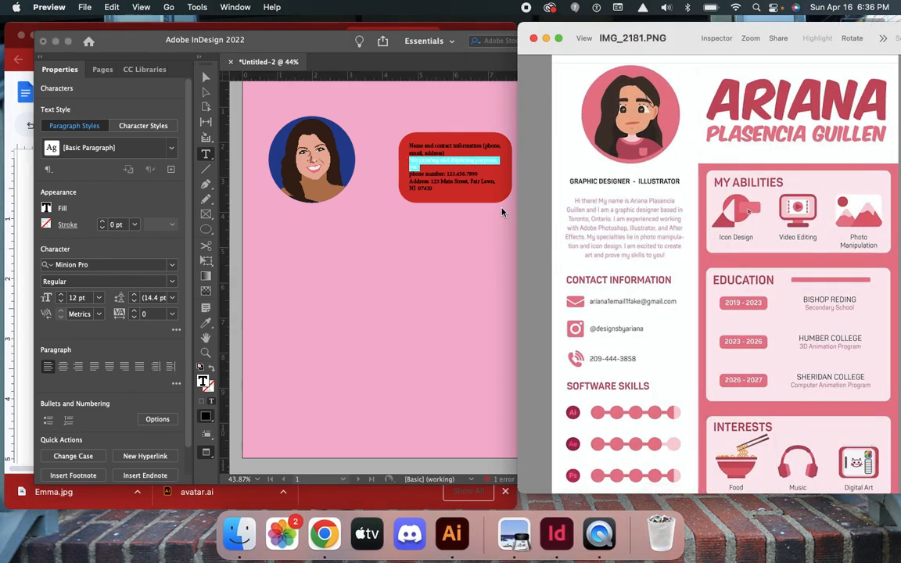
left_click(425, 179)
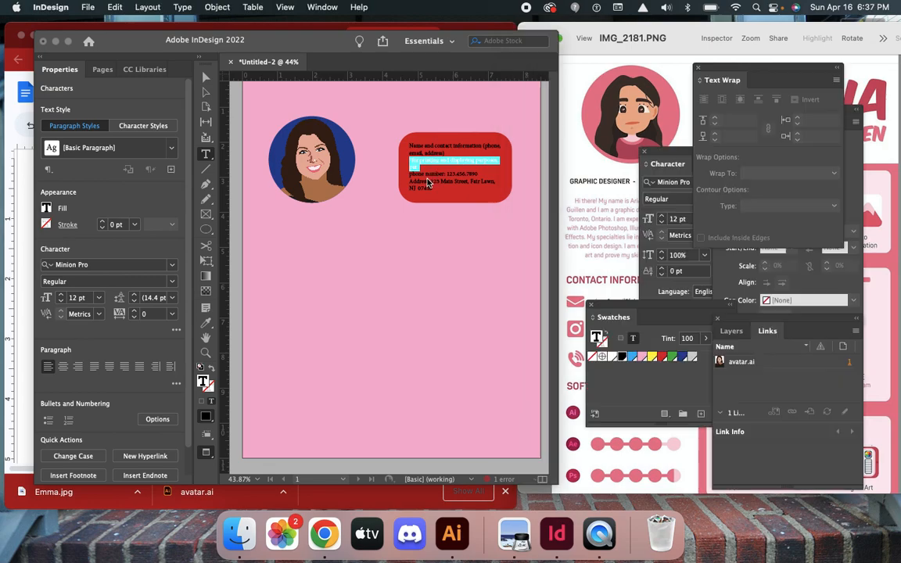
Change the font of all text in the contact frame to Times New Roman.
left_click(427, 180)
key("super+a")
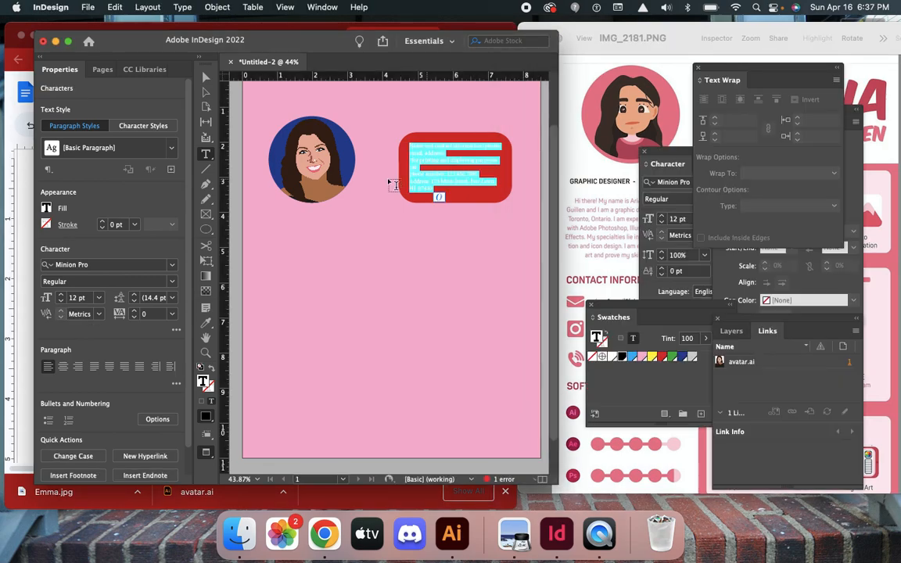
left_click(171, 266)
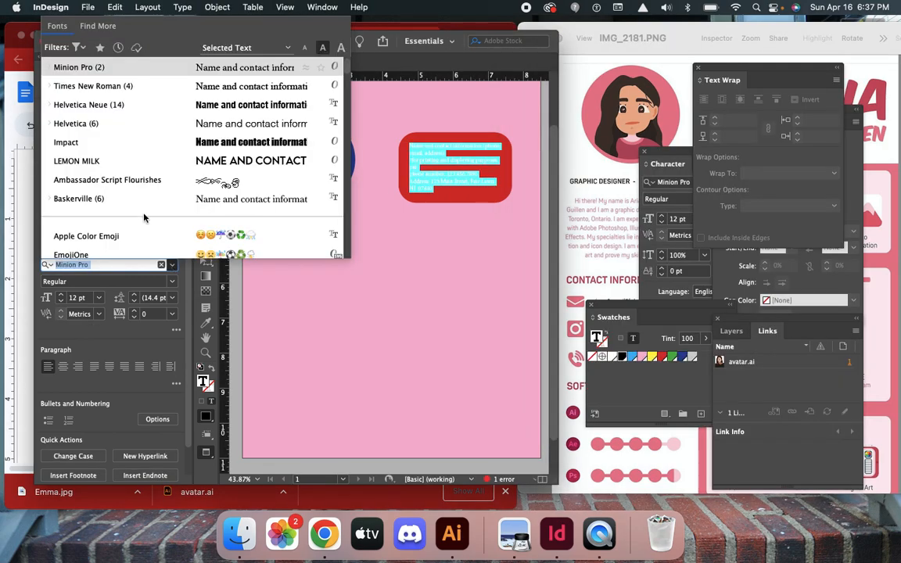
left_click(84, 92)
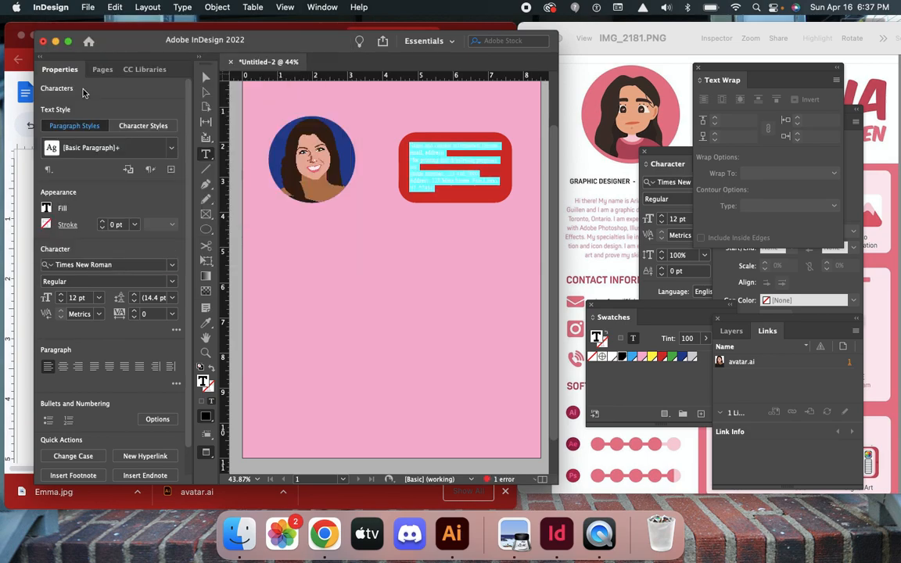
left_click(204, 76)
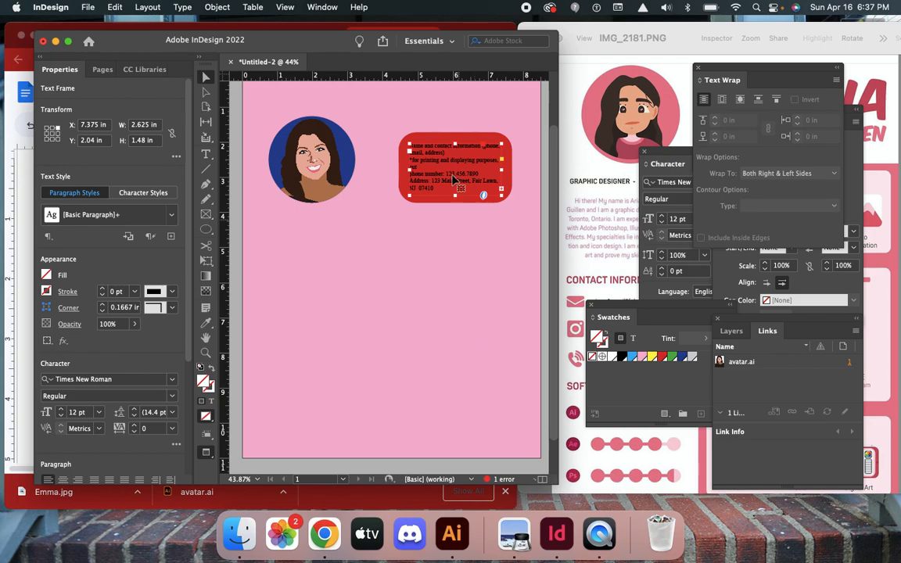
Examine the boxed sections in the sample resume, and return to InDesign with the text frame deselected.
left_click(590, 235)
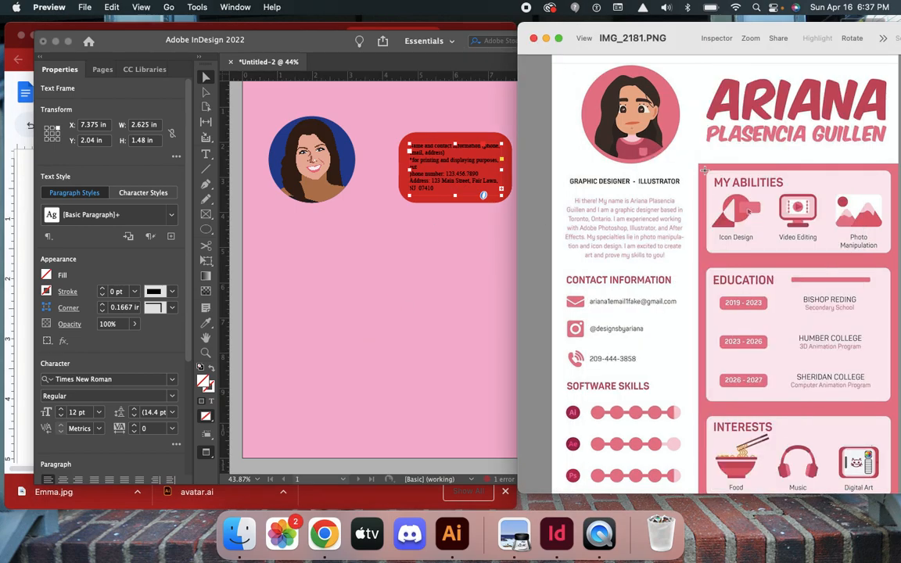
left_click(188, 194)
left_click(371, 227)
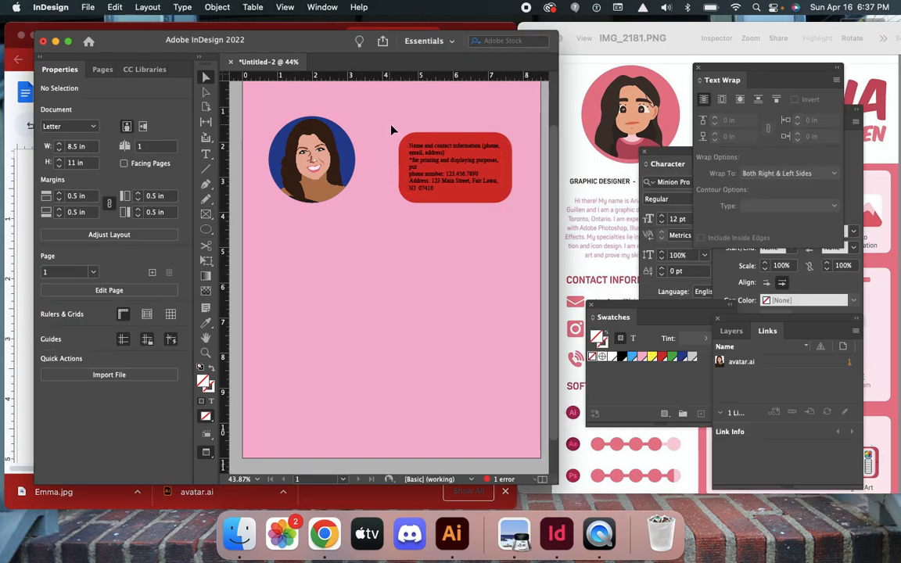
Draw a rectangular frame about 3.86 in wide and 6.66 in high around the contact box and fill it with yellow.
left_click(205, 214)
left_click_drag(382, 117, 517, 350)
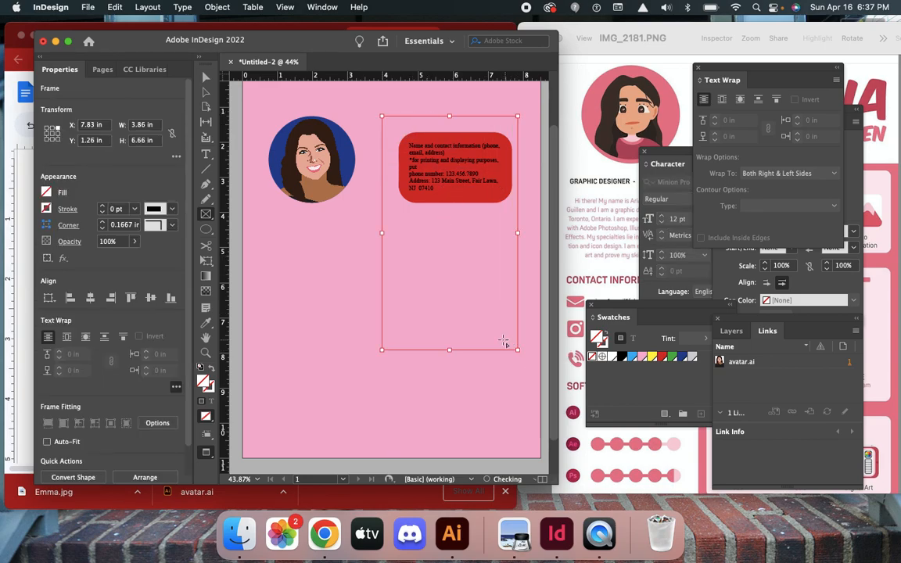
left_click(642, 357)
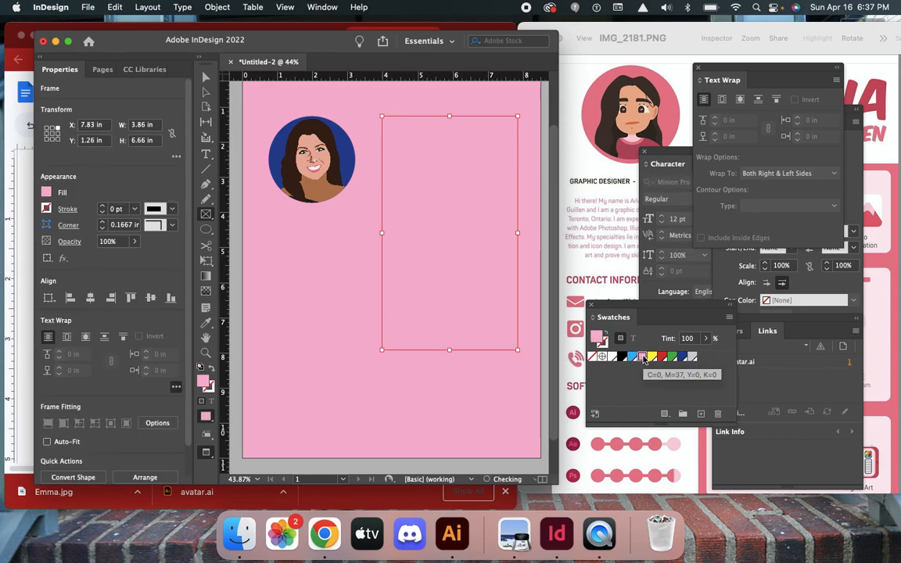
left_click(653, 357)
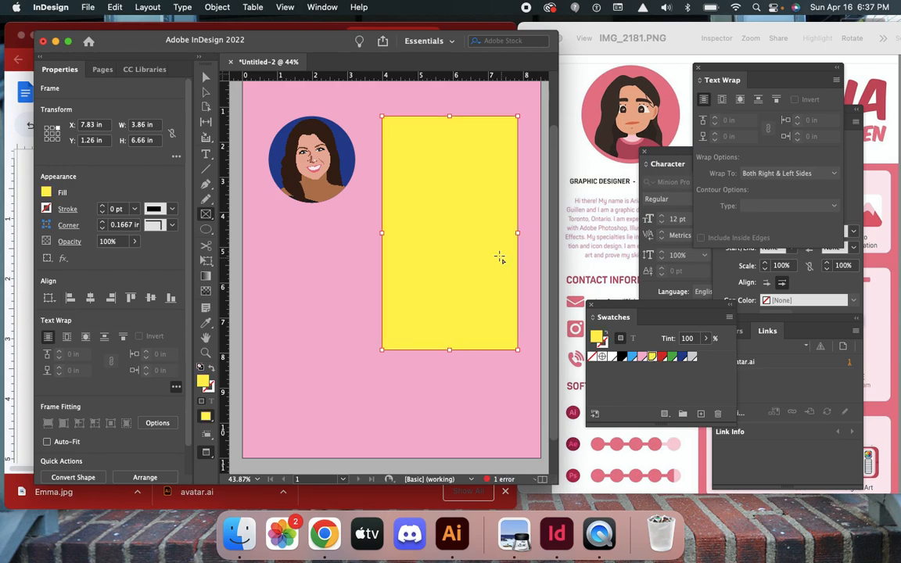
Move the yellow frame down the page to just below the red contact box, at about X 7.67 in and Y 3.625 in.
left_click_drag(468, 254, 445, 290)
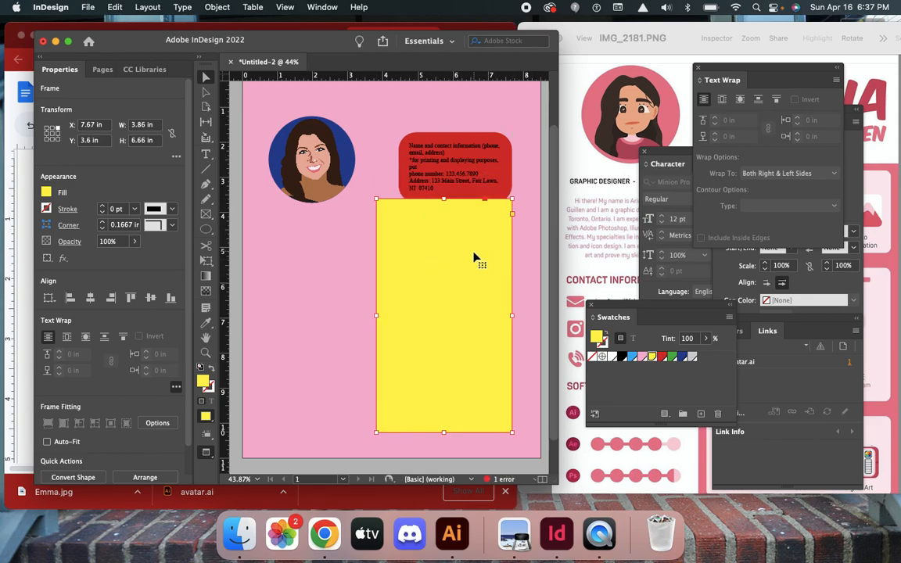
left_click(216, 7)
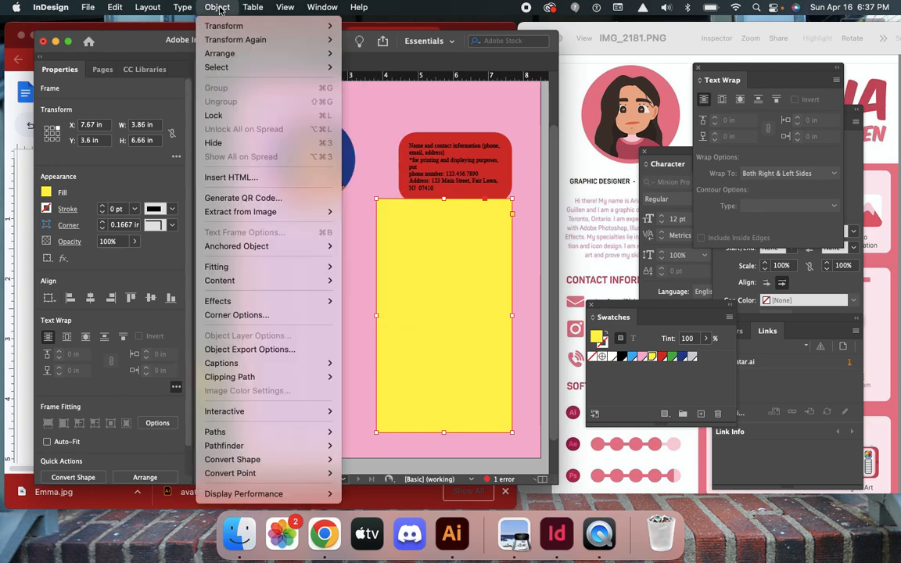
mouse_move(218, 55)
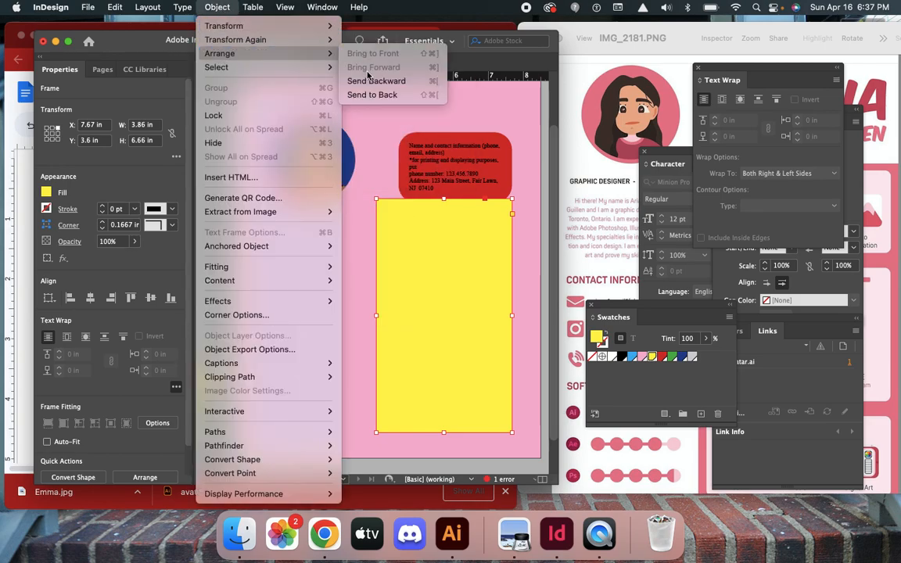
left_click(441, 88)
mouse_move(449, 278)
left_mouse_down()
mouse_move(447, 241)
mouse_move(444, 276)
left_mouse_up()
left_click(217, 7)
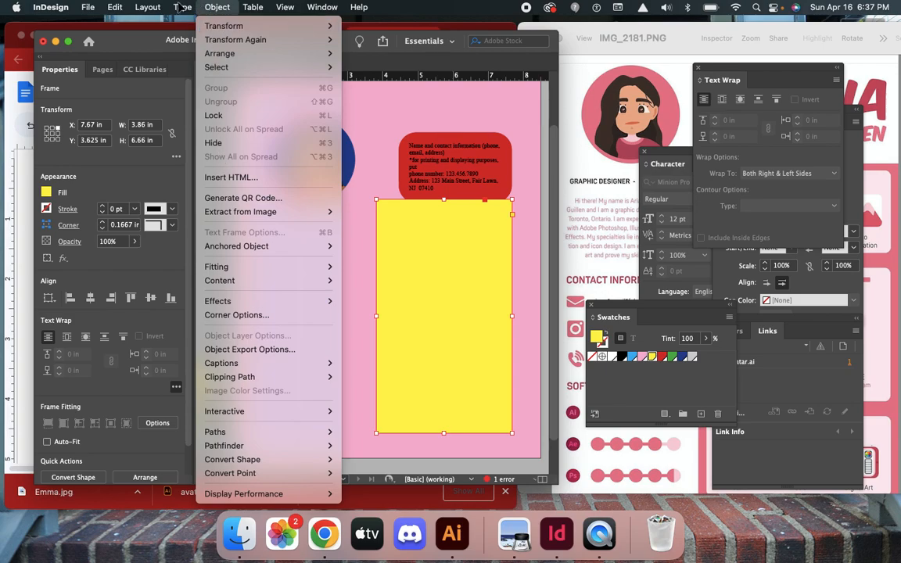
mouse_move(252, 7)
mouse_move(313, 107)
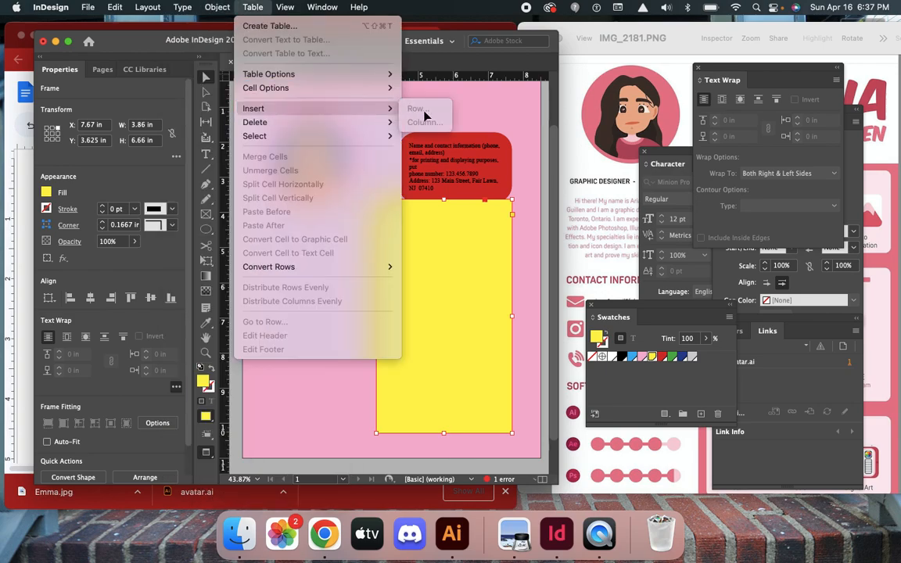
left_click(444, 95)
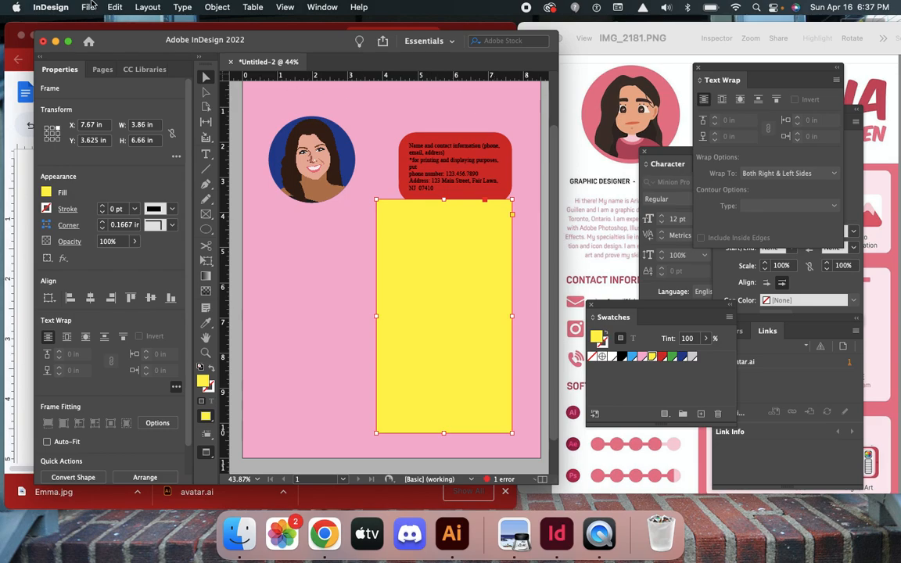
Save the document as "creative resume" in InDesign 2022 format in the resume folder inside MP4 on the Desktop.
left_click(91, 7)
left_click(108, 115)
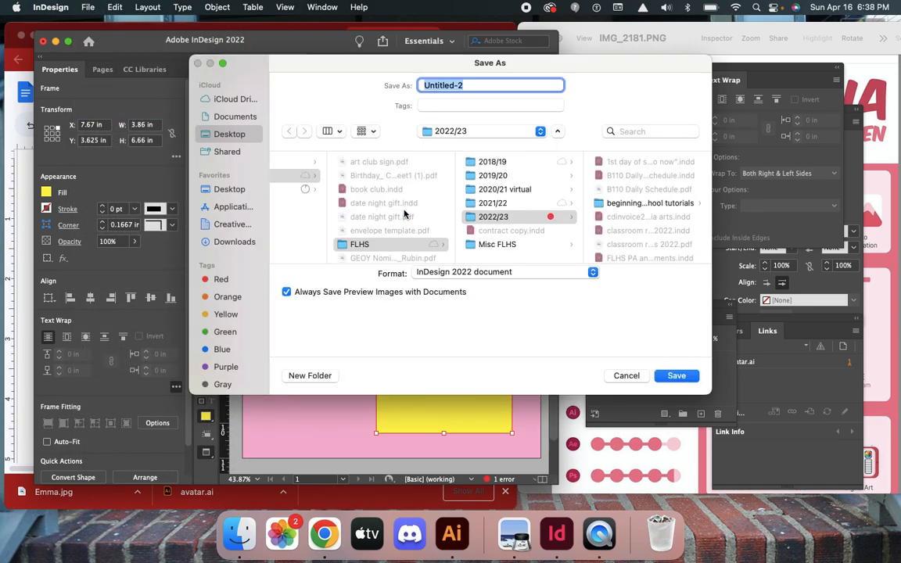
type("creative resume")
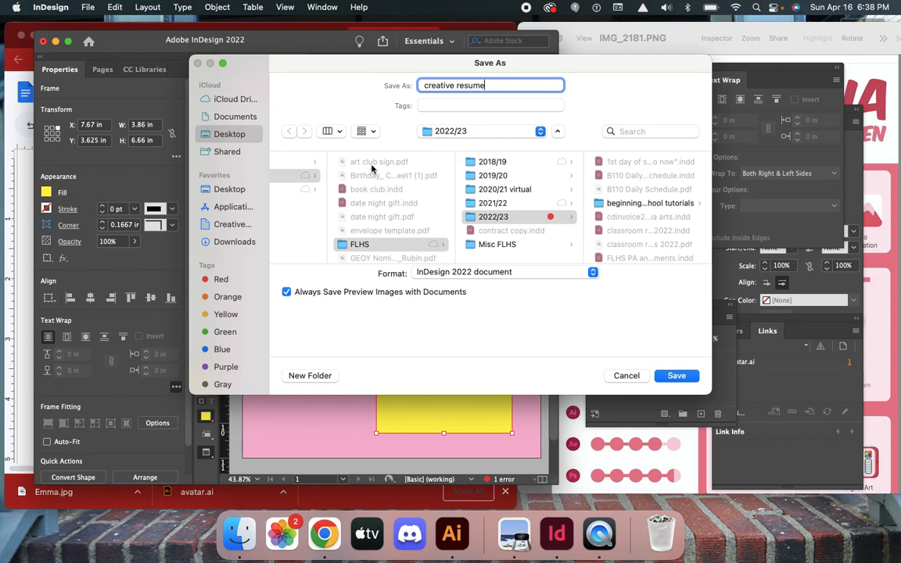
left_click(205, 187)
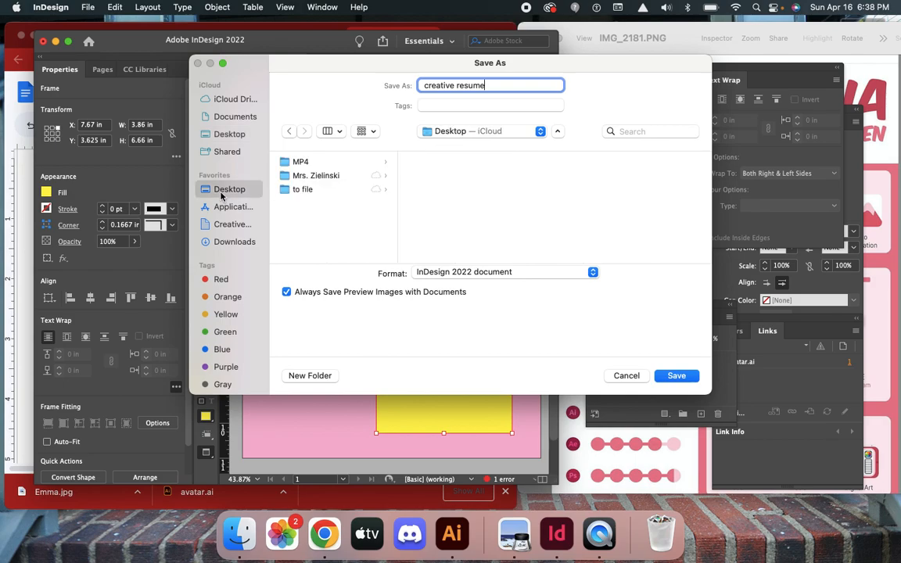
left_click(305, 161)
left_click(443, 176)
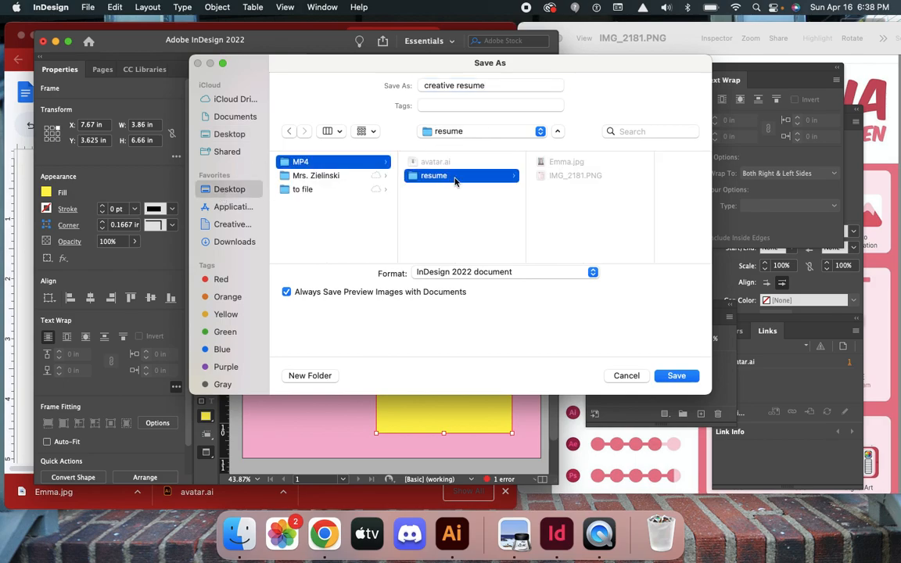
left_click(675, 376)
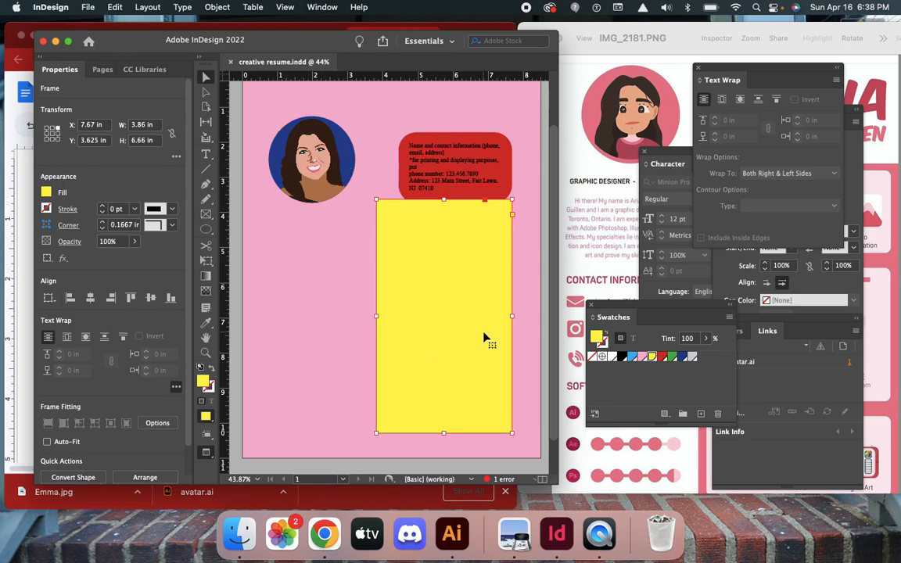
Shift the yellow frame horizontally toward the portrait to about X 5.5 in, and switch to the sample resume IMG_2181.PNG in Preview.
left_click_drag(486, 338, 410, 338)
left_click(579, 258)
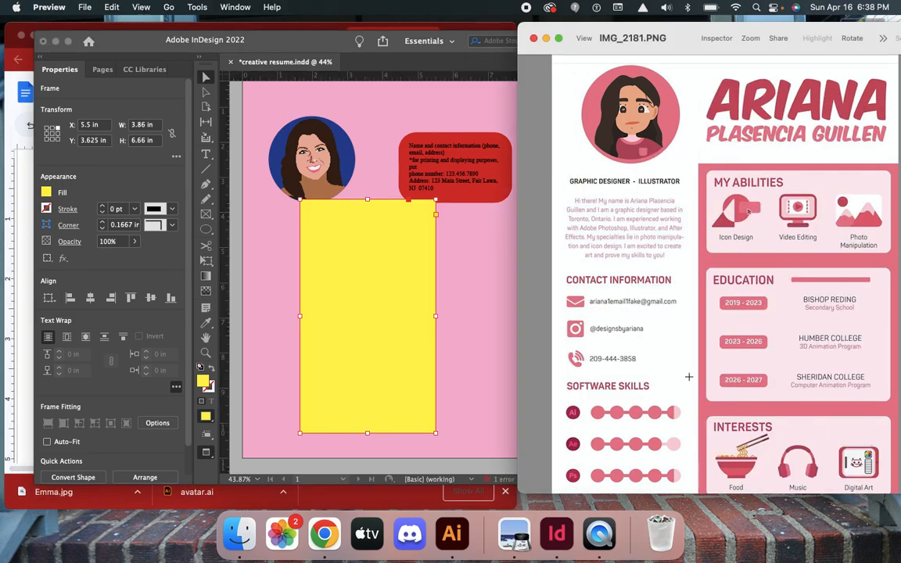